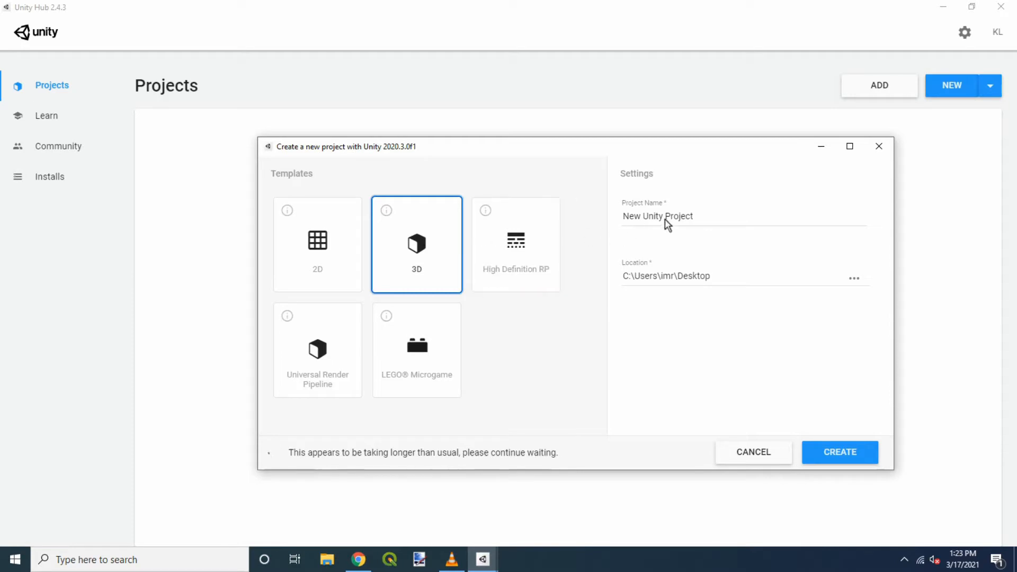
Step: Create a new 3D project named lunar-simulation on the Desktop
{"action": "left_click_drag", "start_coordinate": [694, 220], "coordinate": [609, 222]}
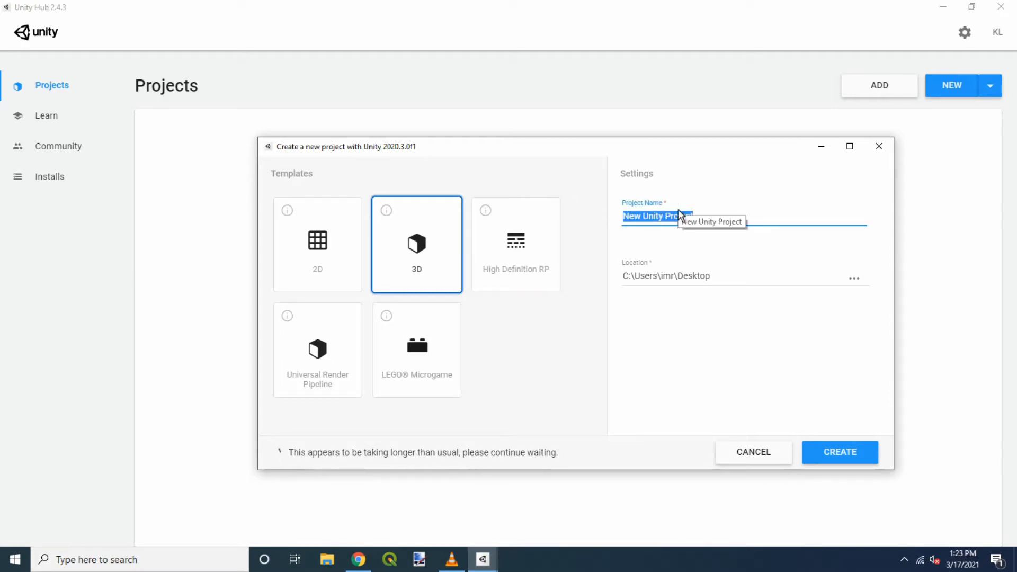
{"action": "type", "text": "lunar-simulation"}
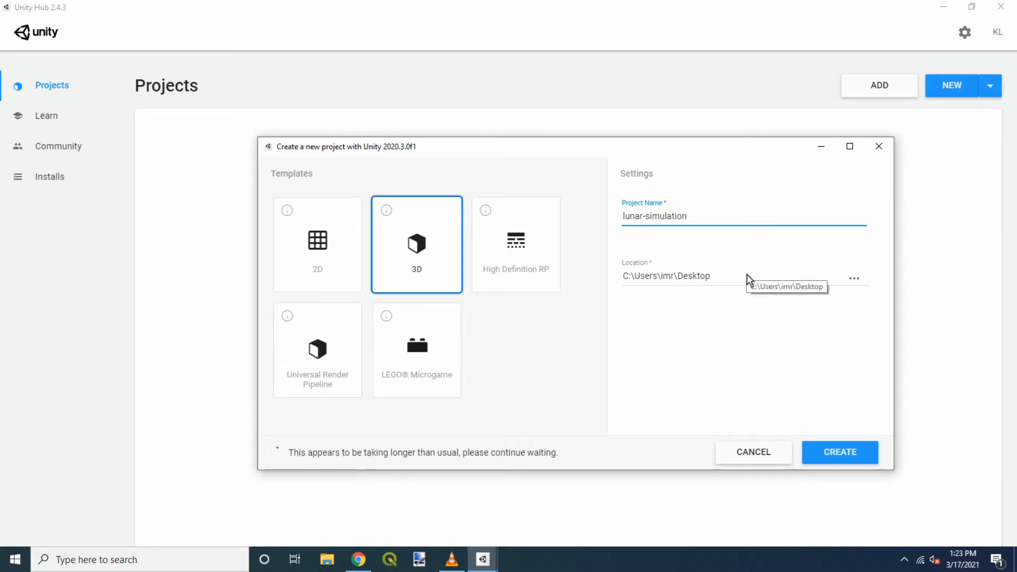
{"action": "left_click", "coordinate": [845, 451]}
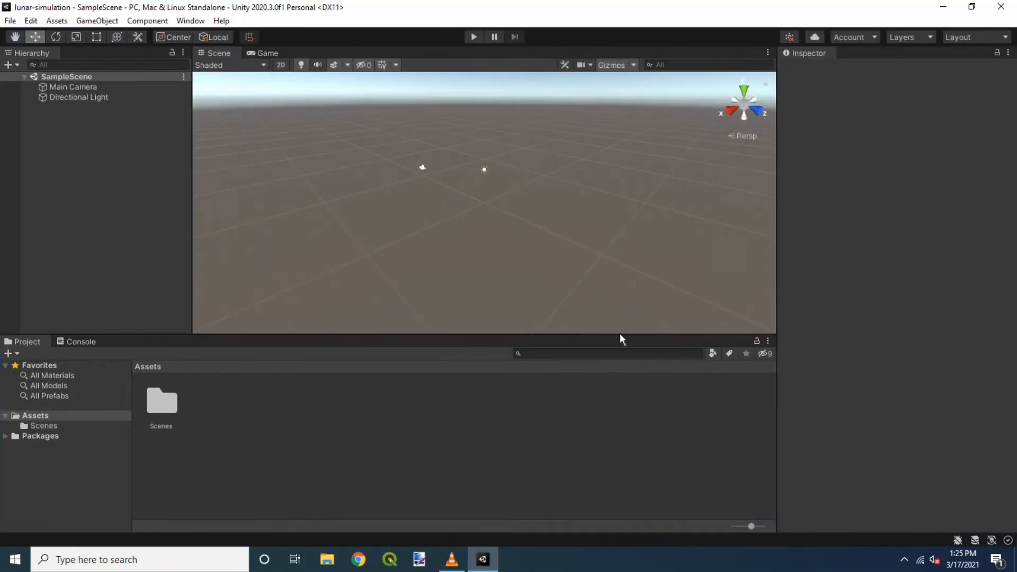
Step: Enlarge the Scene view and inspect the properties of the default Main Camera and Directional Light
{"action": "left_click_drag", "start_coordinate": [620, 335], "coordinate": [623, 377]}
{"action": "left_click_drag", "start_coordinate": [193, 258], "coordinate": [133, 249]}
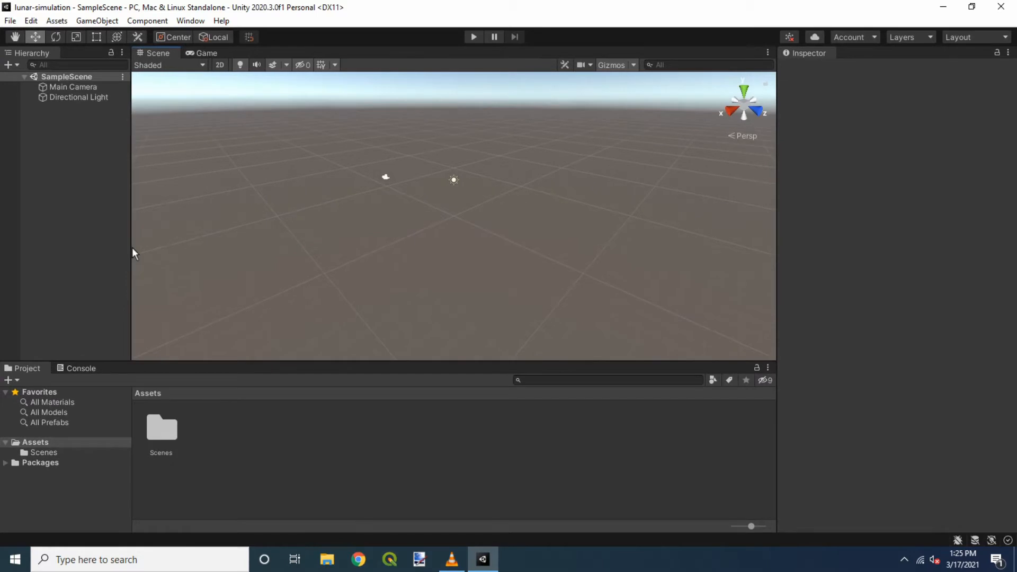
{"action": "left_click", "coordinate": [62, 75]}
{"action": "left_click", "coordinate": [64, 87]}
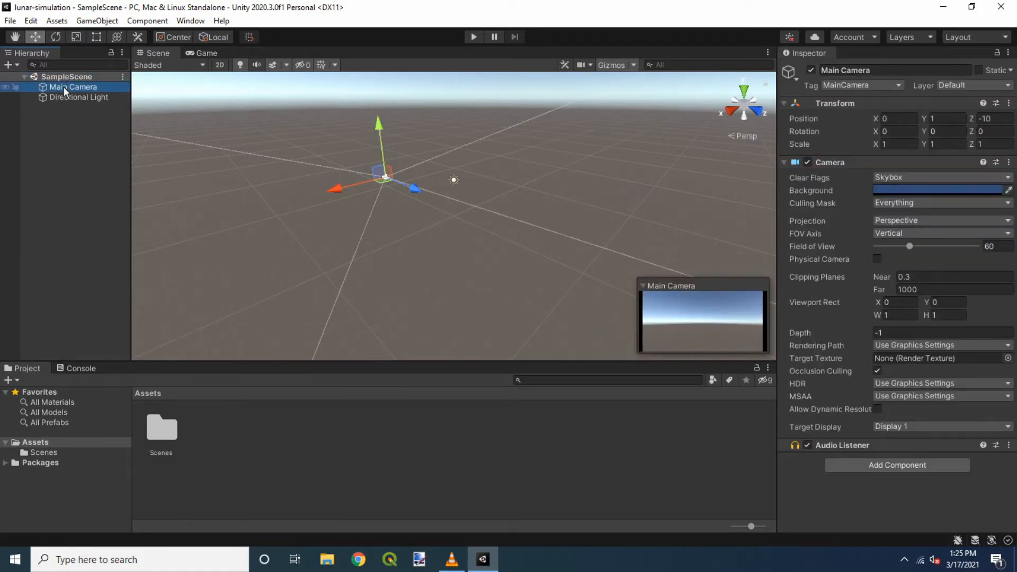
{"action": "left_click", "coordinate": [68, 95]}
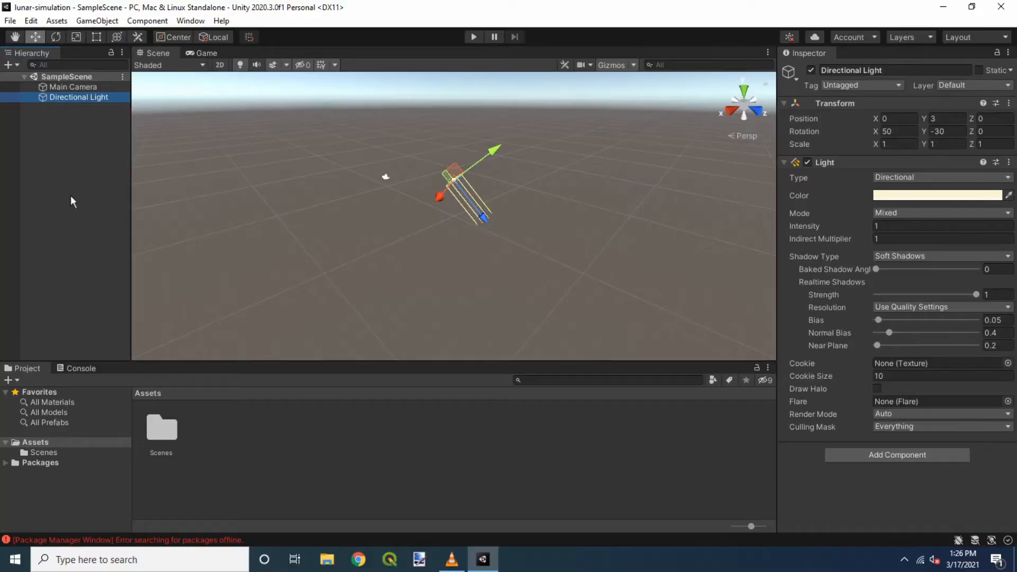
Step: Import Surface_scaled.obj from the Desktop folder into the project's Assets
{"action": "left_click", "coordinate": [327, 559]}
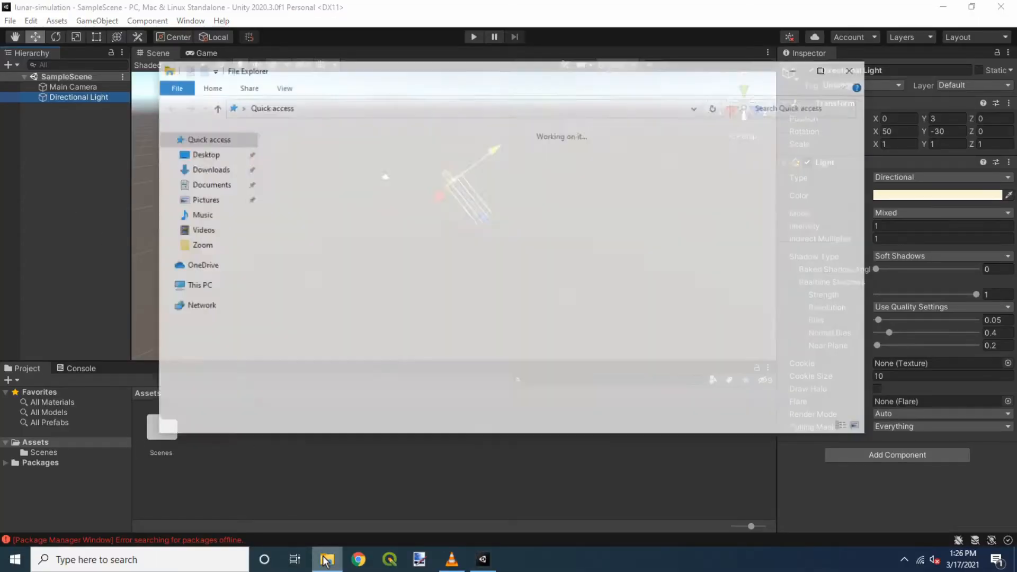
{"action": "left_click", "coordinate": [204, 155]}
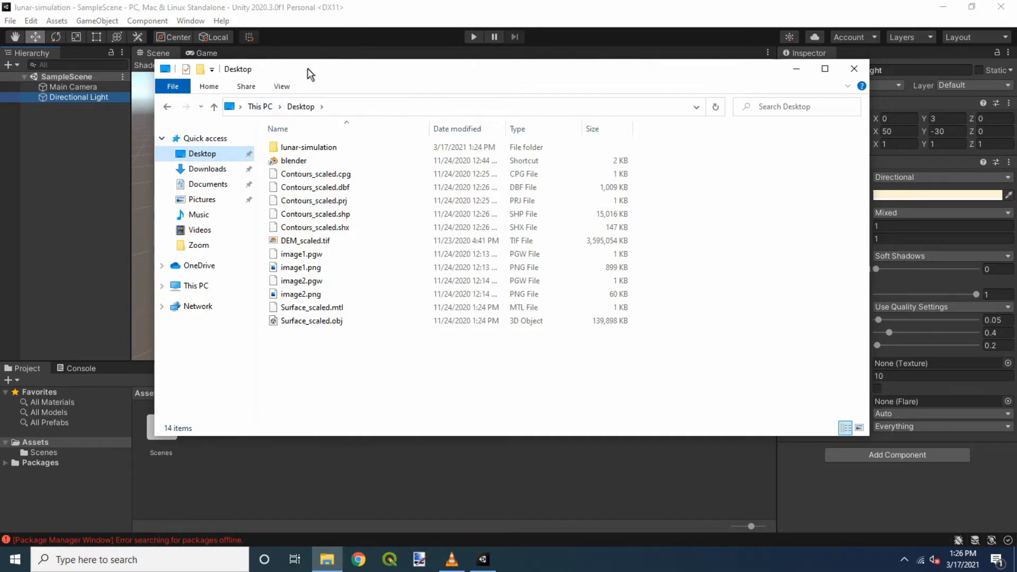
{"action": "left_click_drag", "start_coordinate": [320, 75], "coordinate": [653, 108]}
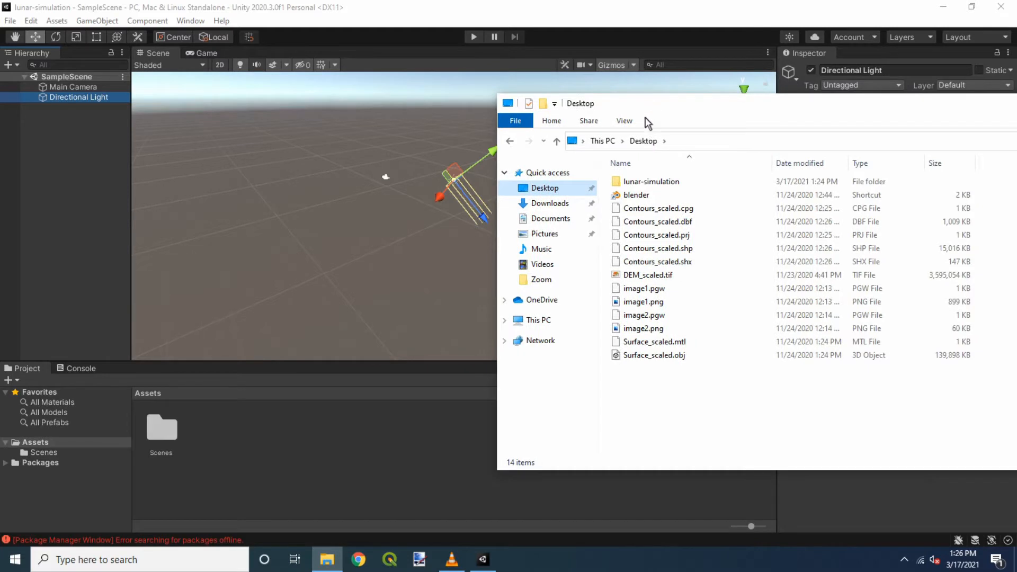
{"action": "left_click", "coordinate": [639, 356]}
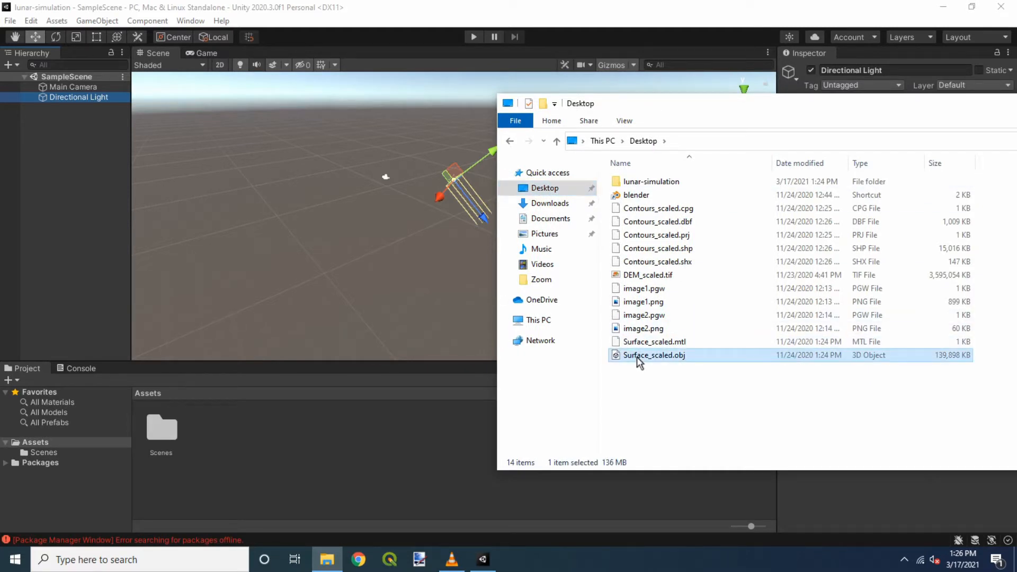
{"action": "left_click_drag", "start_coordinate": [637, 357], "coordinate": [422, 451]}
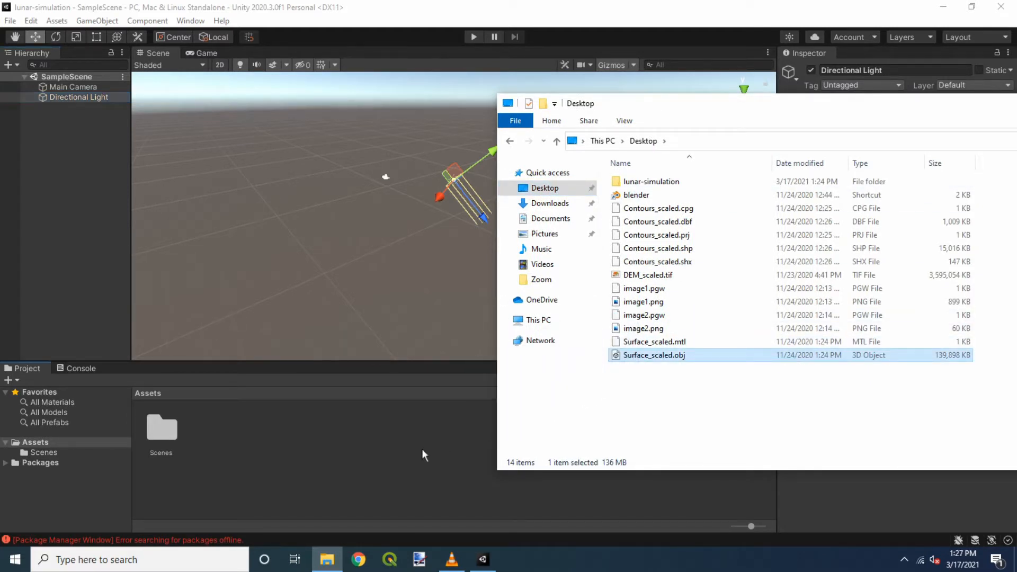
{"action": "left_click", "coordinate": [285, 444]}
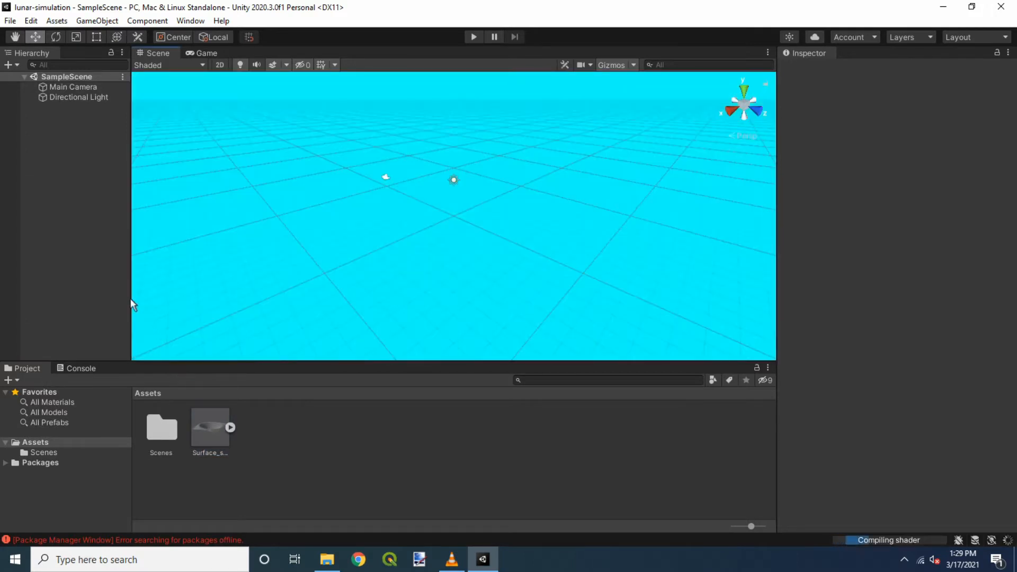
Step: Add the imported Surface_scaled model to SampleScene and bring the whole terrain into view
{"action": "left_click", "coordinate": [74, 182]}
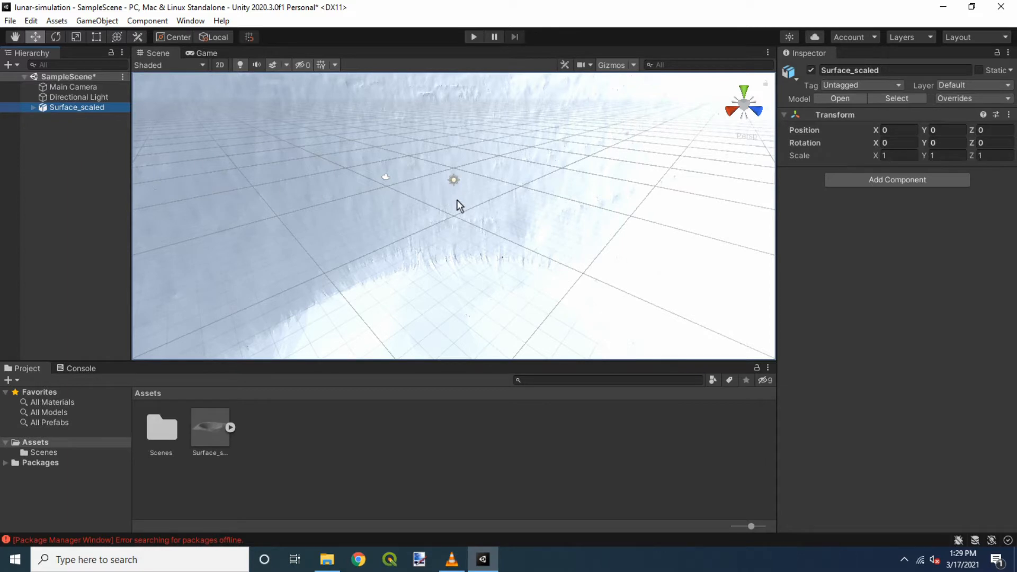
{"action": "scroll", "coordinate": [458, 206], "scroll_direction": "down", "scroll_amount": 20}
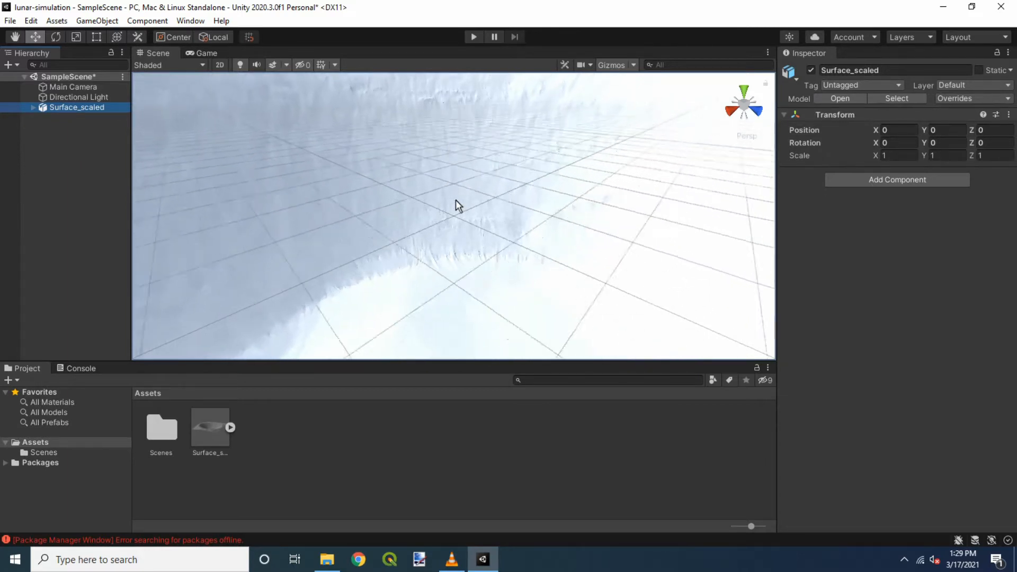
{"action": "scroll", "coordinate": [456, 201], "scroll_direction": "down", "scroll_amount": 20}
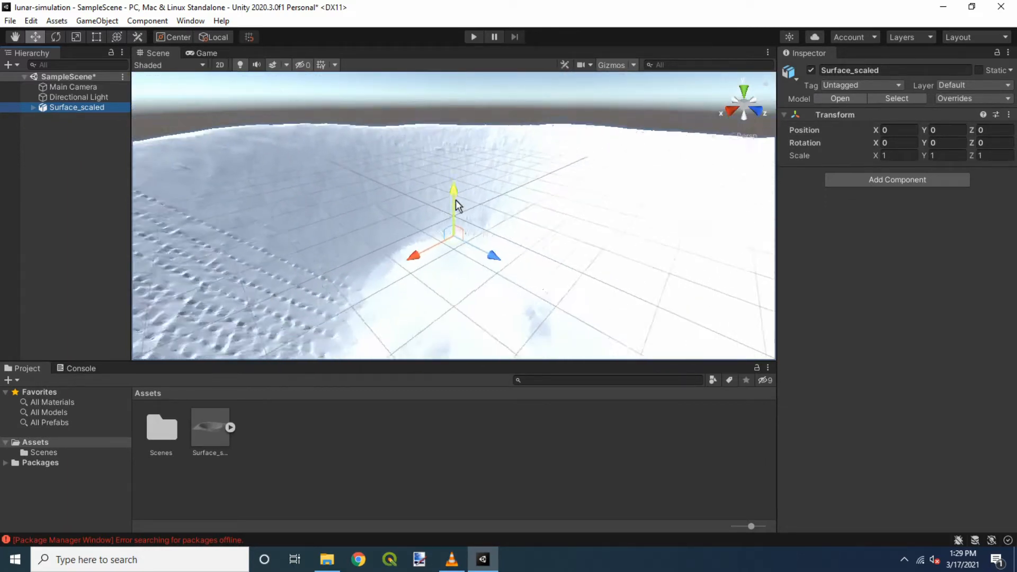
{"action": "scroll", "coordinate": [456, 200], "scroll_direction": "down", "scroll_amount": 20}
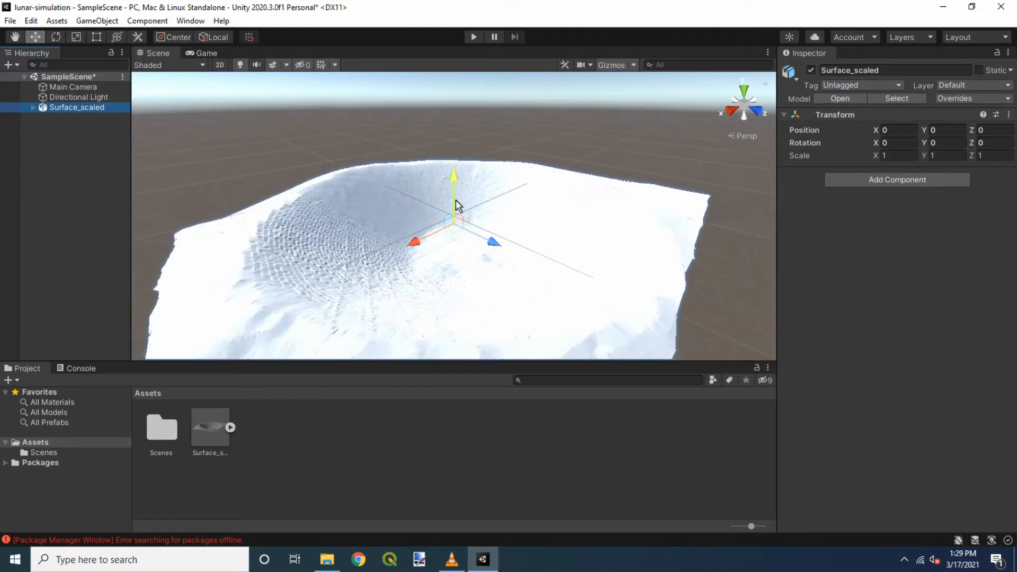
{"action": "scroll", "coordinate": [458, 206], "scroll_direction": "down", "scroll_amount": 5}
{"action": "scroll", "coordinate": [457, 206], "scroll_direction": "down", "scroll_amount": 3}
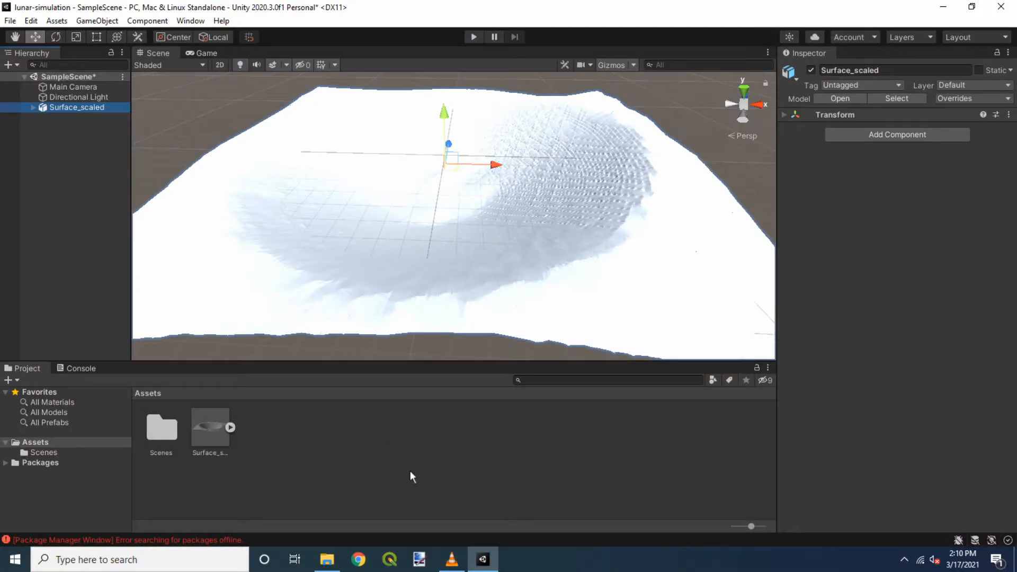
Step: Create a new material named surface in the Assets folder
{"action": "right_click", "coordinate": [397, 462]}
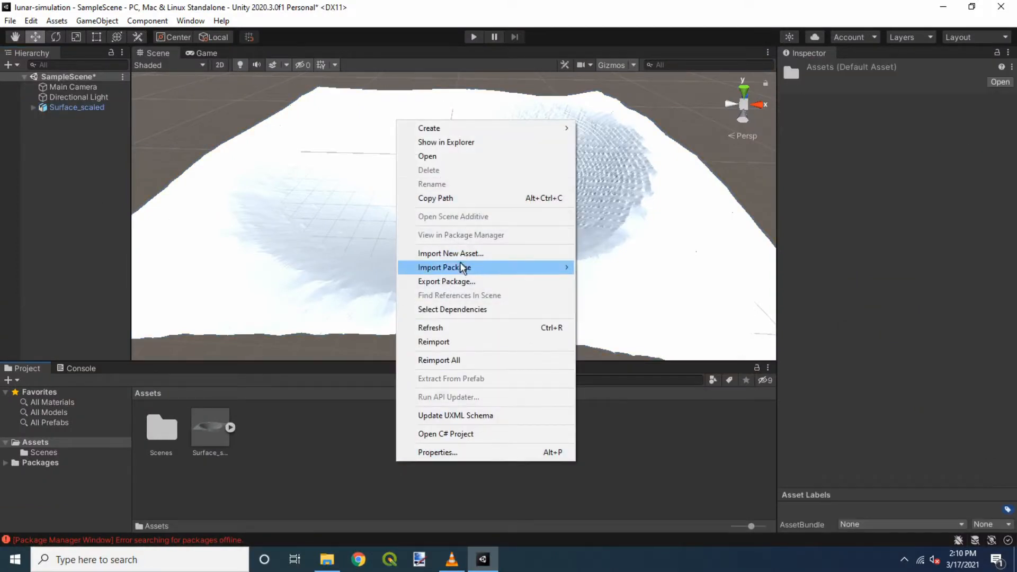
{"action": "mouse_move", "coordinate": [459, 130]}
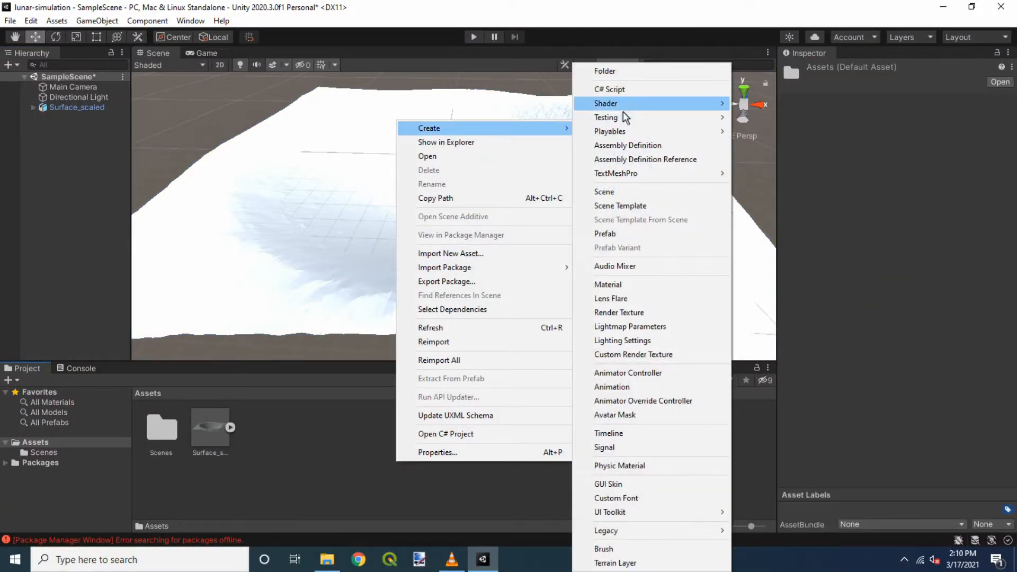
{"action": "left_click", "coordinate": [614, 285]}
{"action": "key", "text": "Return"}
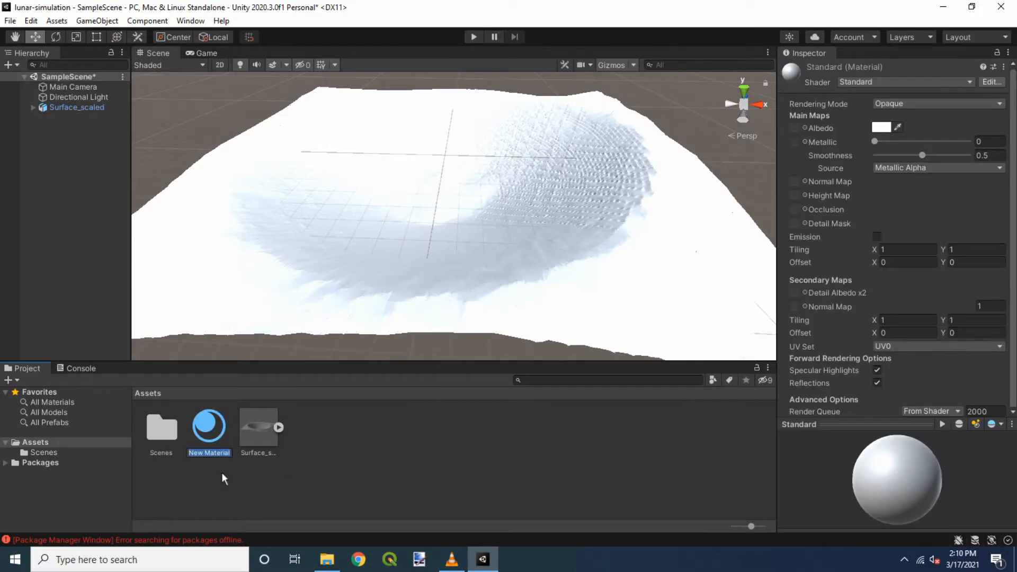
{"action": "type", "text": "surface"}
{"action": "key", "text": "Return"}
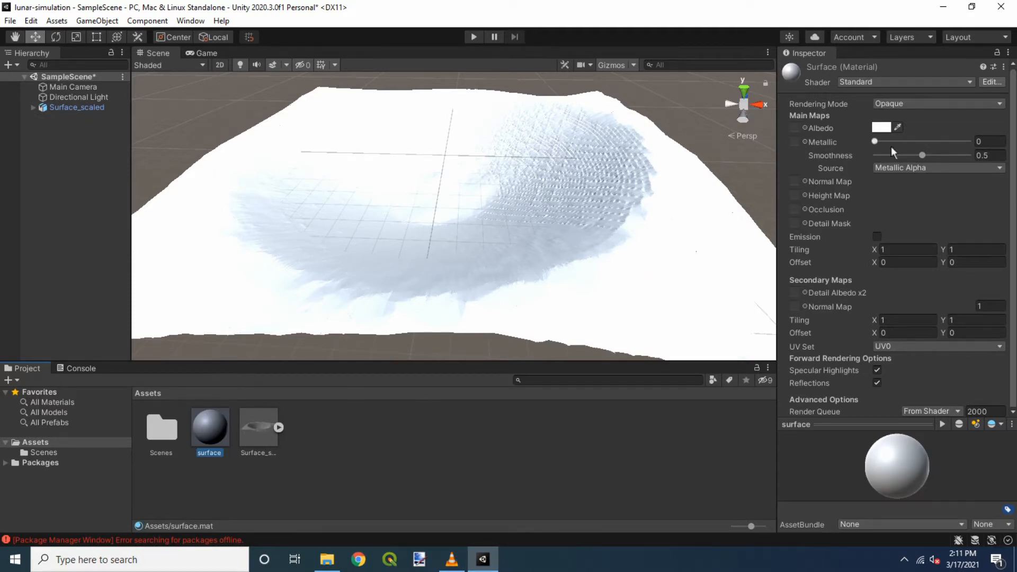
Step: Set the surface material's albedo to dark grey 5A5A5A and apply it to the default mesh under Surface_scaled
{"action": "left_click", "coordinate": [882, 128]}
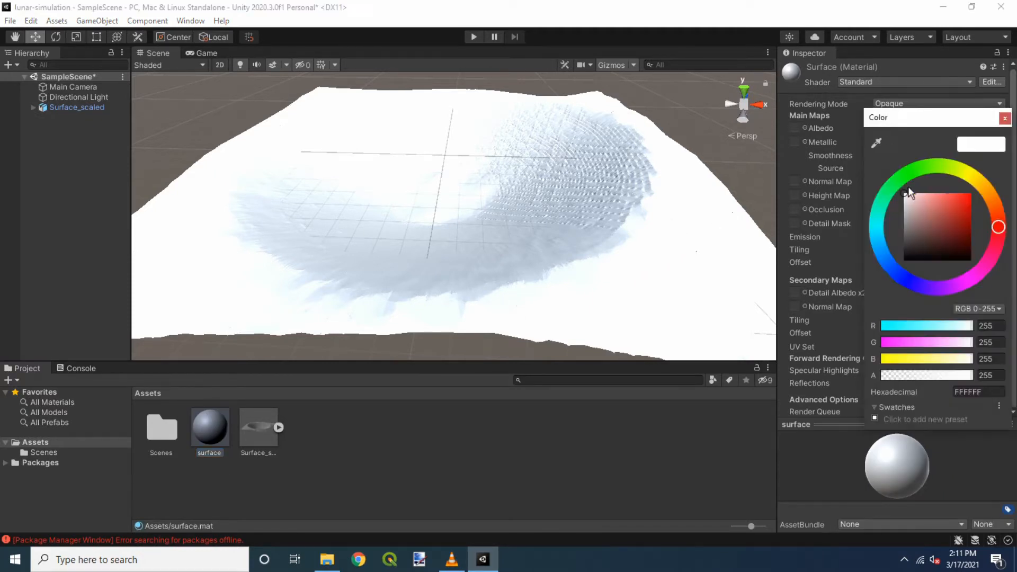
{"action": "left_click_drag", "start_coordinate": [910, 235], "coordinate": [901, 238]}
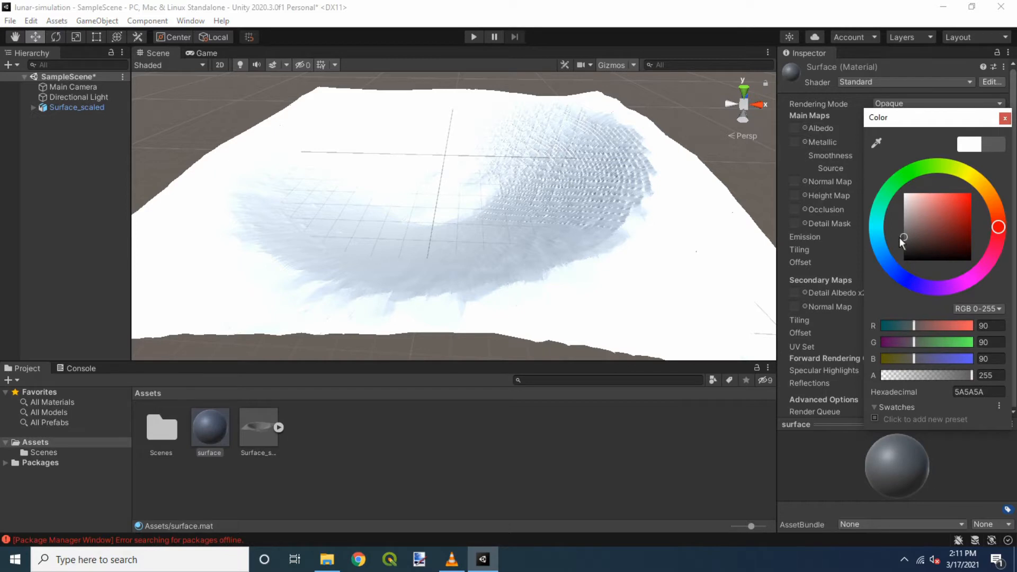
{"action": "left_click", "coordinate": [1003, 118]}
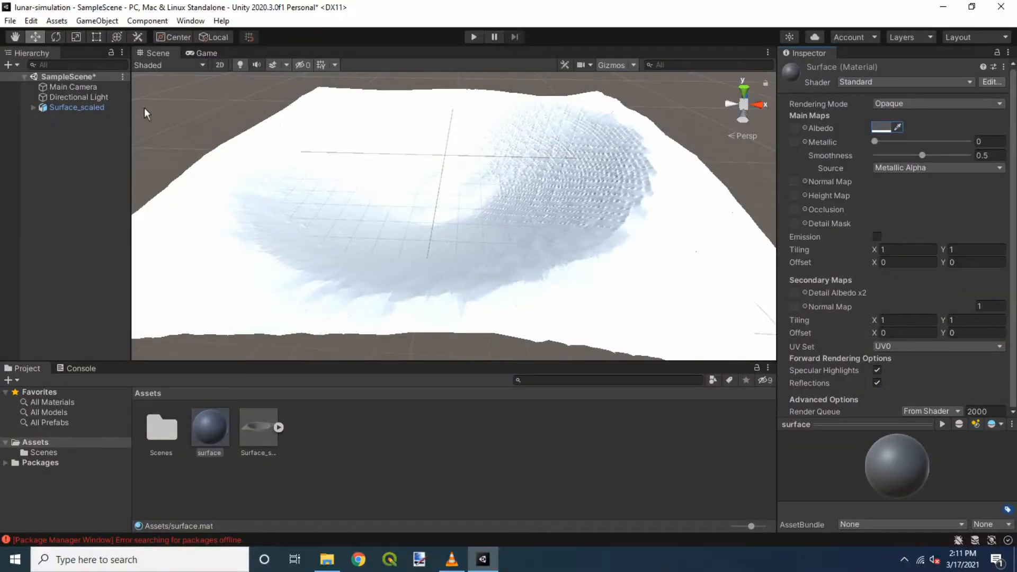
{"action": "left_click", "coordinate": [34, 107]}
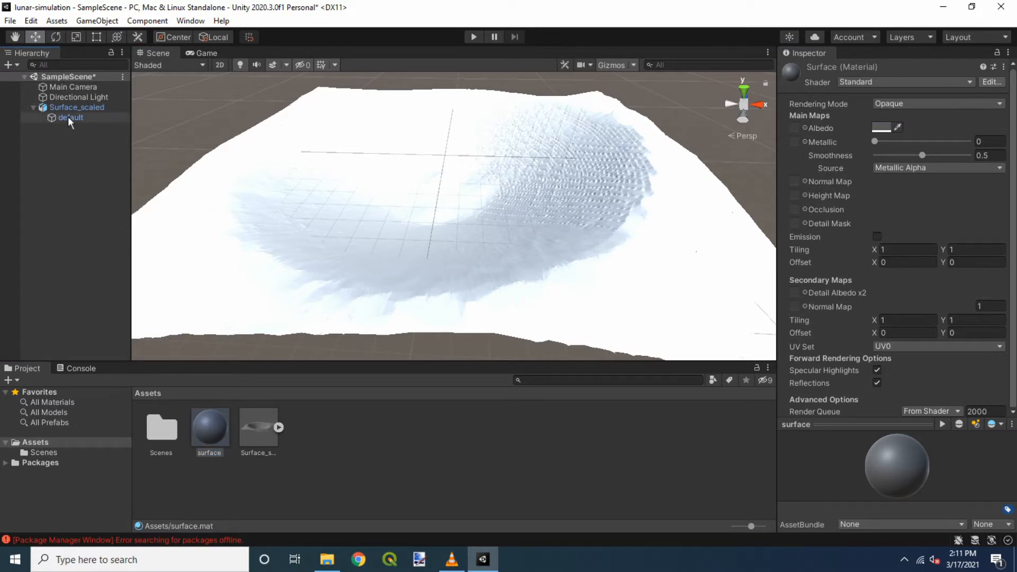
{"action": "left_click_drag", "start_coordinate": [210, 427], "coordinate": [68, 116]}
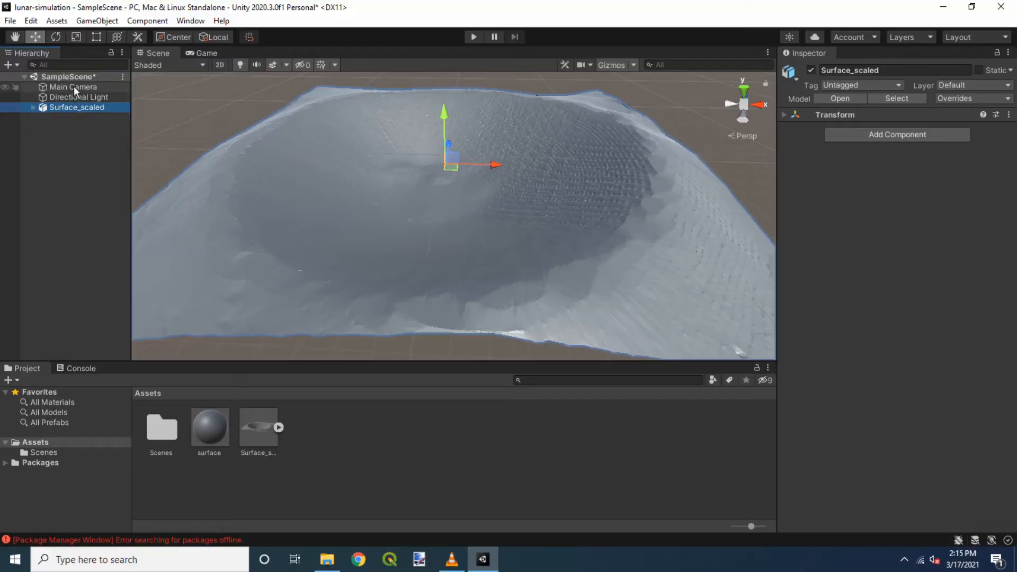
Step: Set the Main Camera's far clipping plane to 30000
{"action": "left_click", "coordinate": [74, 87]}
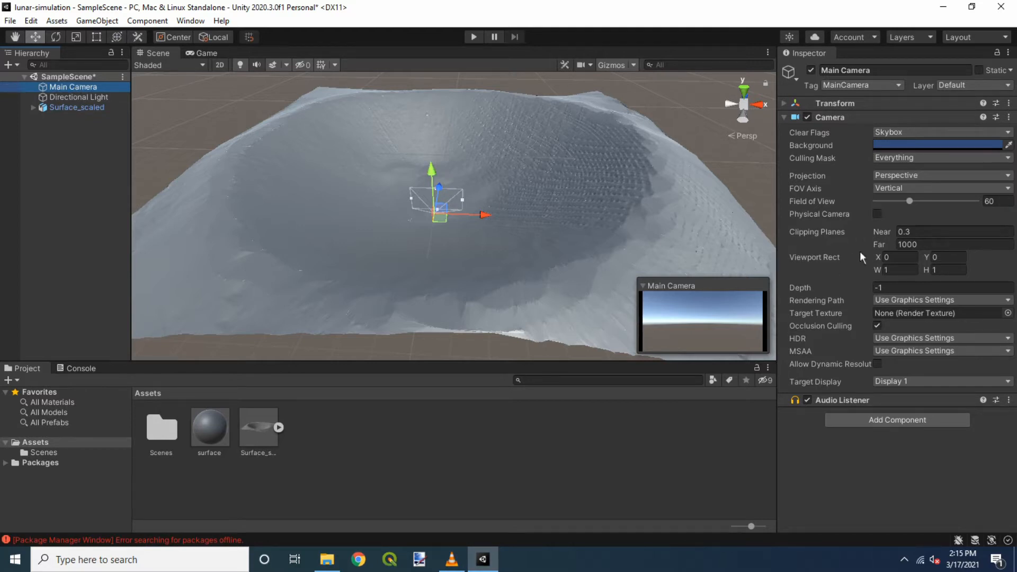
{"action": "left_click", "coordinate": [920, 245]}
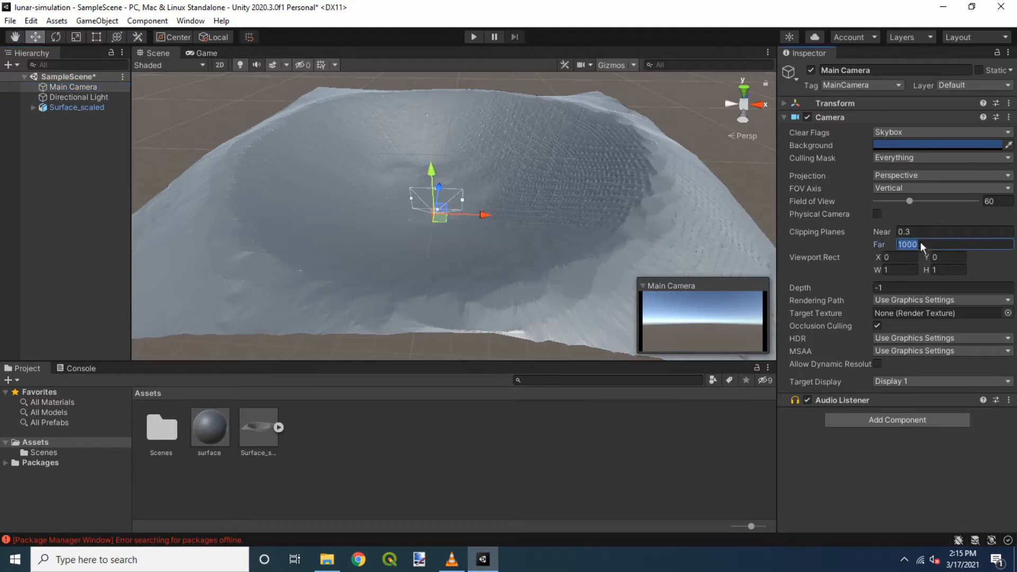
{"action": "type", "text": "3000"}
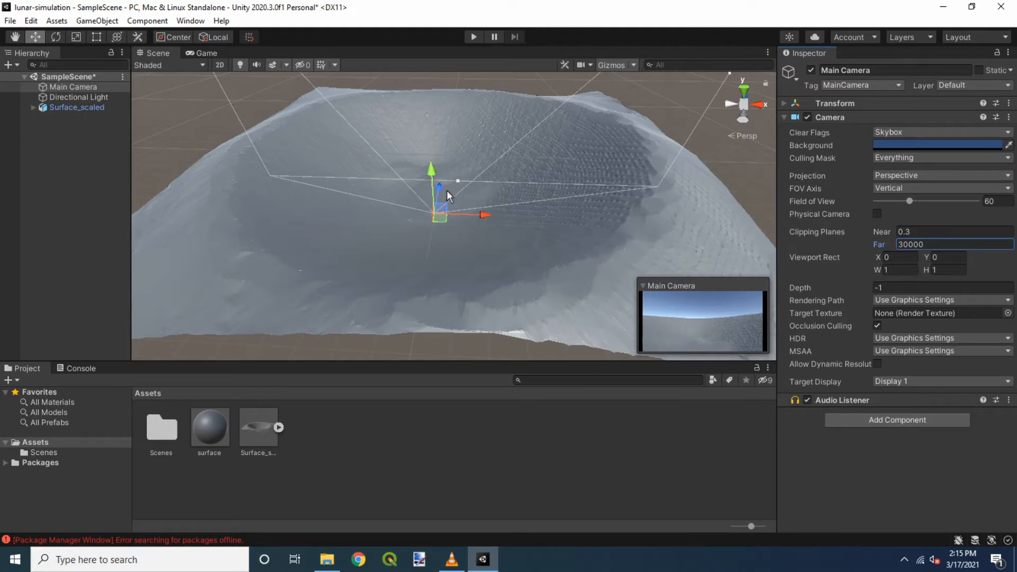
Step: Move the Main Camera back to the crater's near rim and tilt it down to look into the crater
{"action": "left_click_drag", "start_coordinate": [442, 193], "coordinate": [416, 269]}
{"action": "left_click_drag", "start_coordinate": [459, 307], "coordinate": [446, 306]}
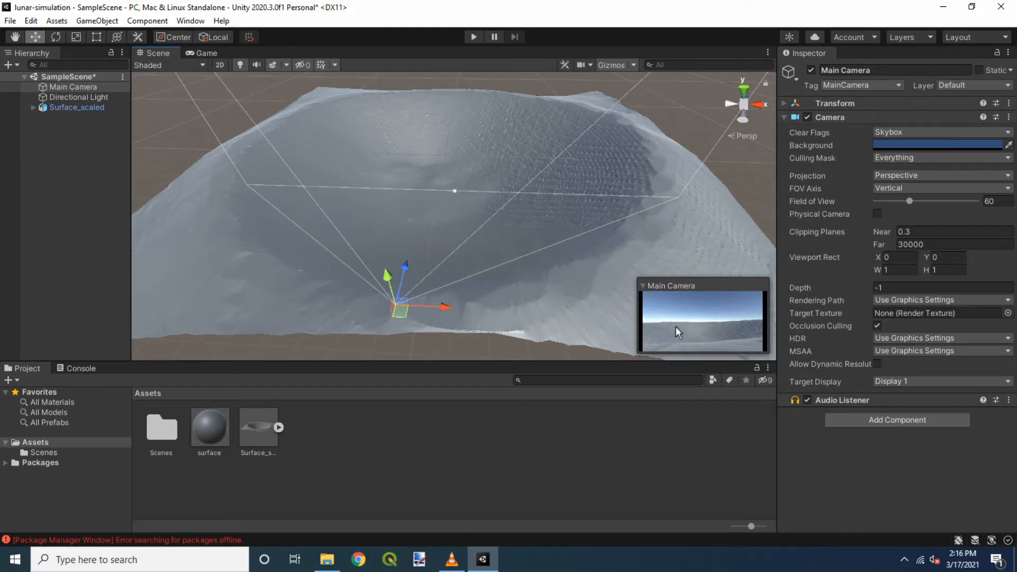
{"action": "left_click", "coordinate": [57, 37]}
{"action": "left_click_drag", "start_coordinate": [378, 329], "coordinate": [422, 272]}
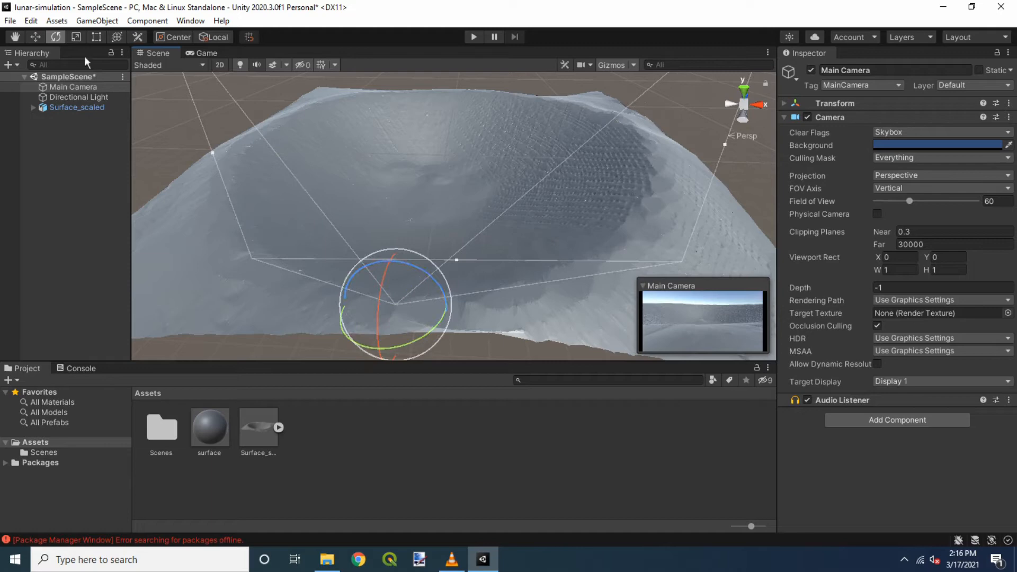
{"action": "left_click", "coordinate": [35, 37]}
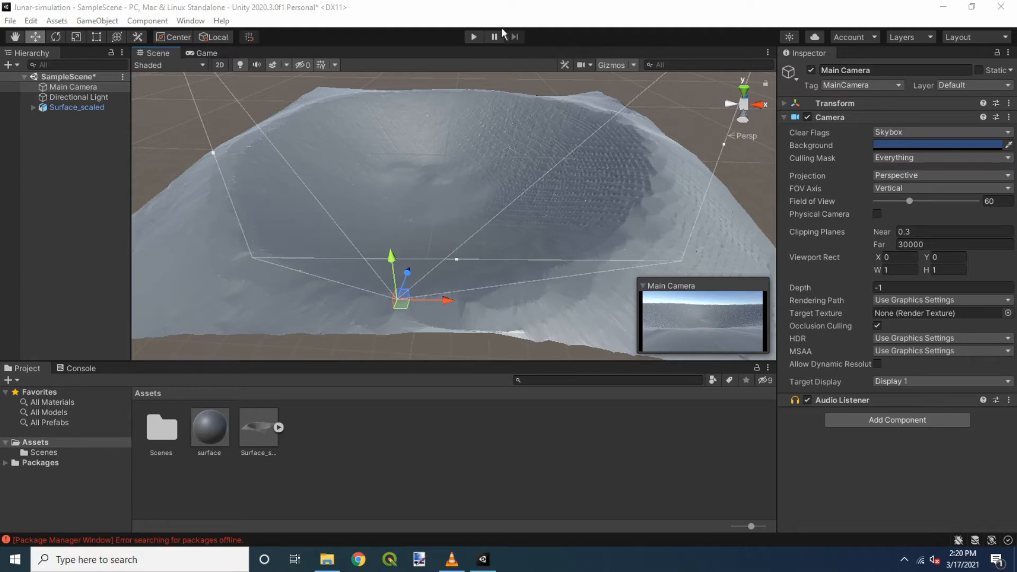
Step: Run the scene in Play mode to check the camera's view of the crater, and stop it
{"action": "left_click", "coordinate": [474, 36]}
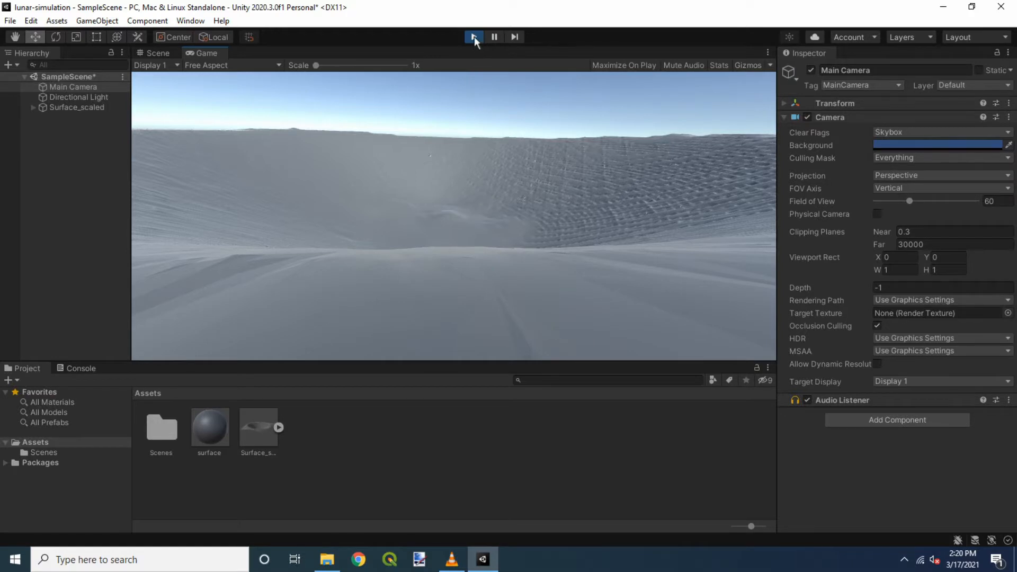
{"action": "left_click", "coordinate": [475, 36]}
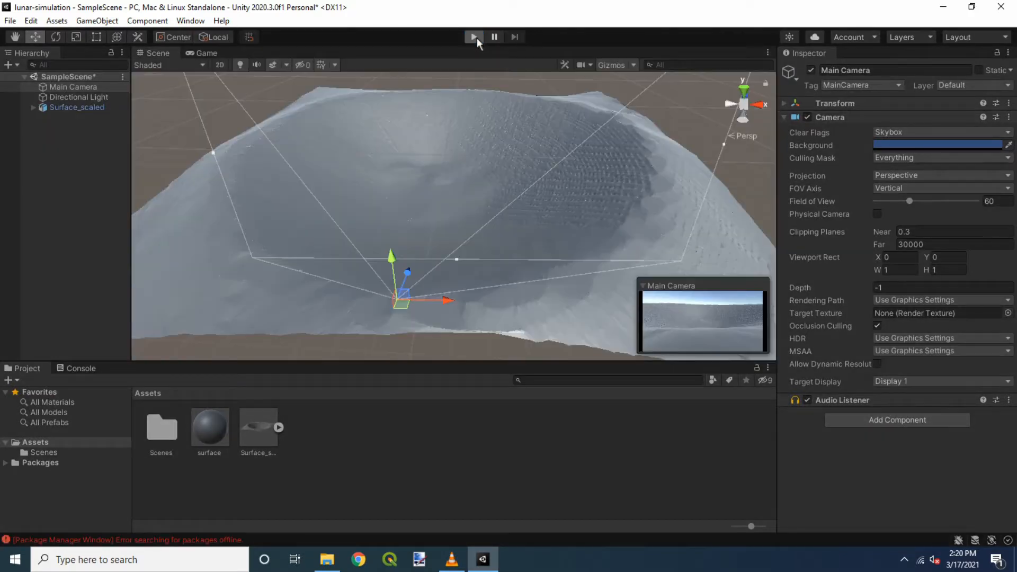
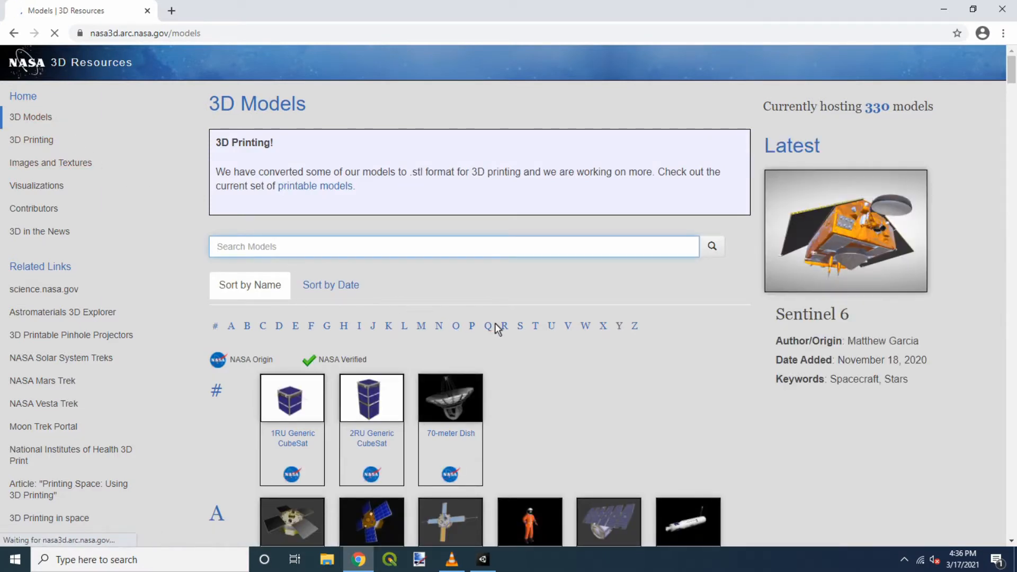
Step: Find the Perseverance model among NASA's 3D models under P and download Perseverance.zip
{"action": "left_click", "coordinate": [471, 326]}
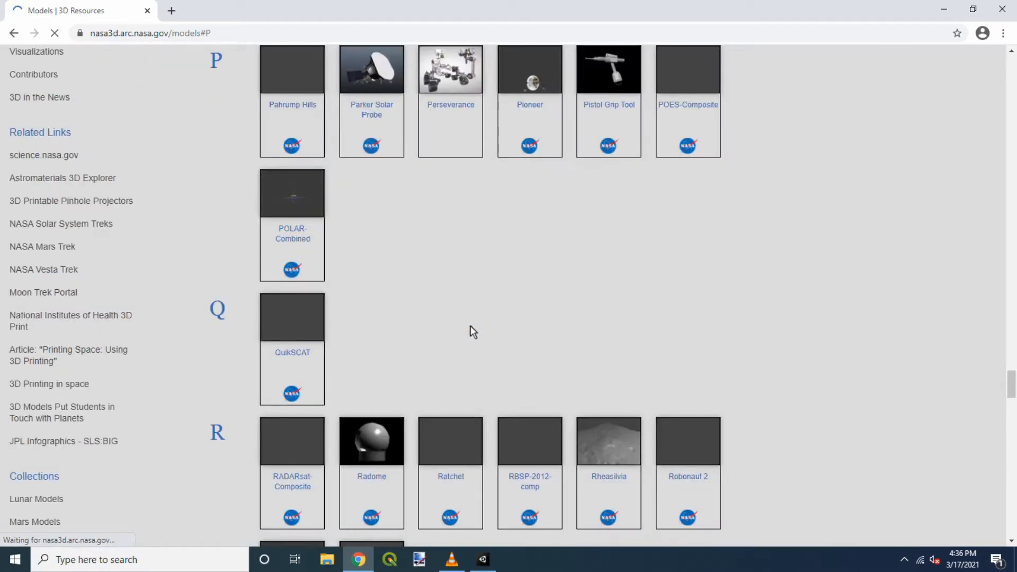
{"action": "left_click", "coordinate": [450, 106]}
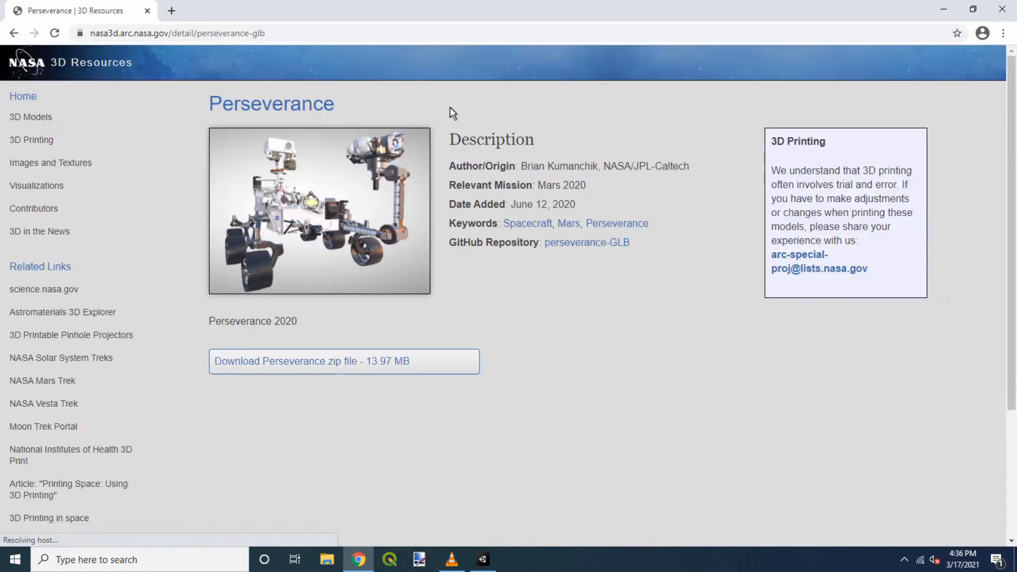
{"action": "left_click", "coordinate": [334, 360]}
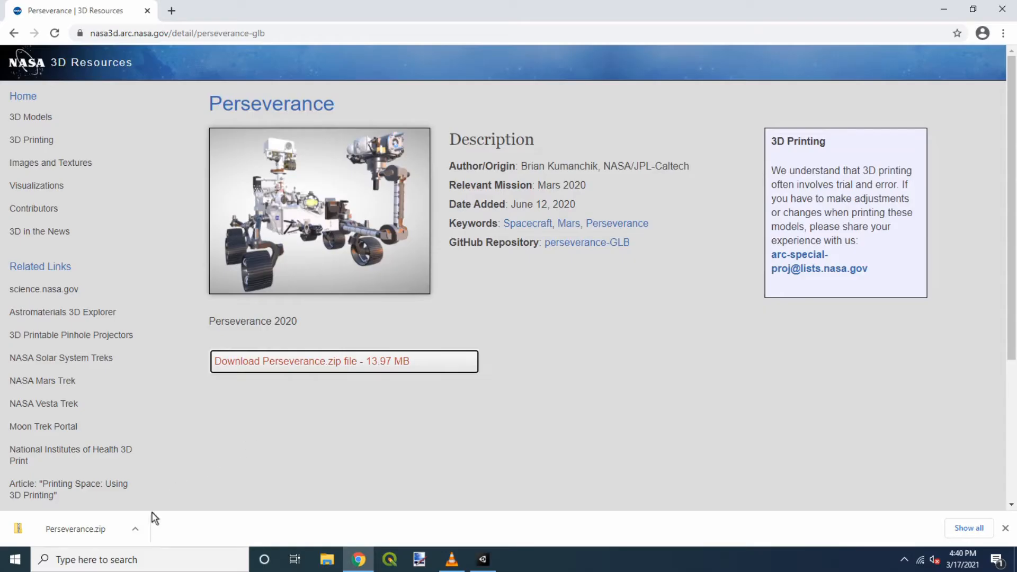
Step: Show the downloaded Perseverance.zip in its folder and extract all of its contents there
{"action": "left_click", "coordinate": [136, 529]}
{"action": "left_click", "coordinate": [167, 487]}
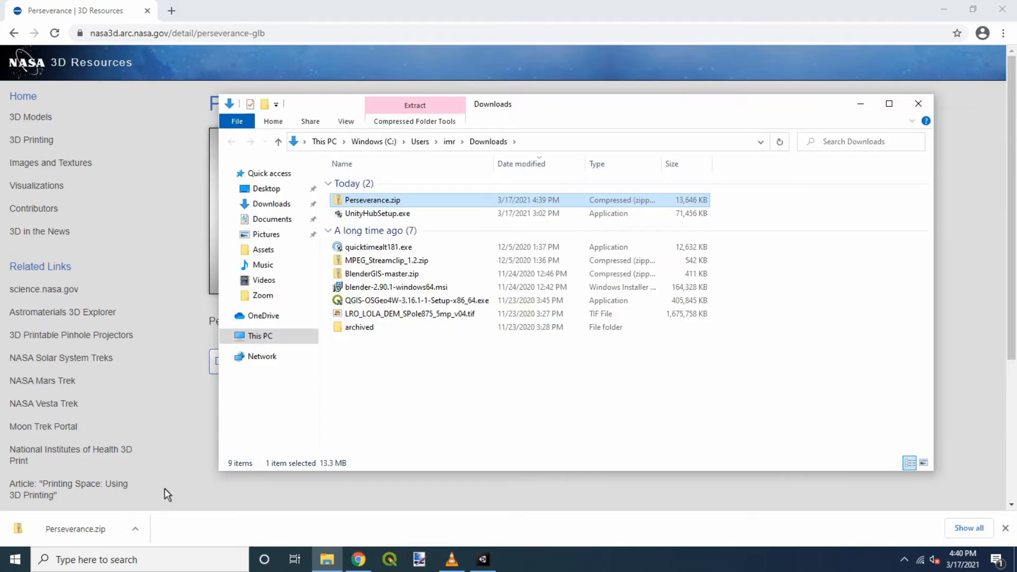
{"action": "right_click", "coordinate": [366, 202]}
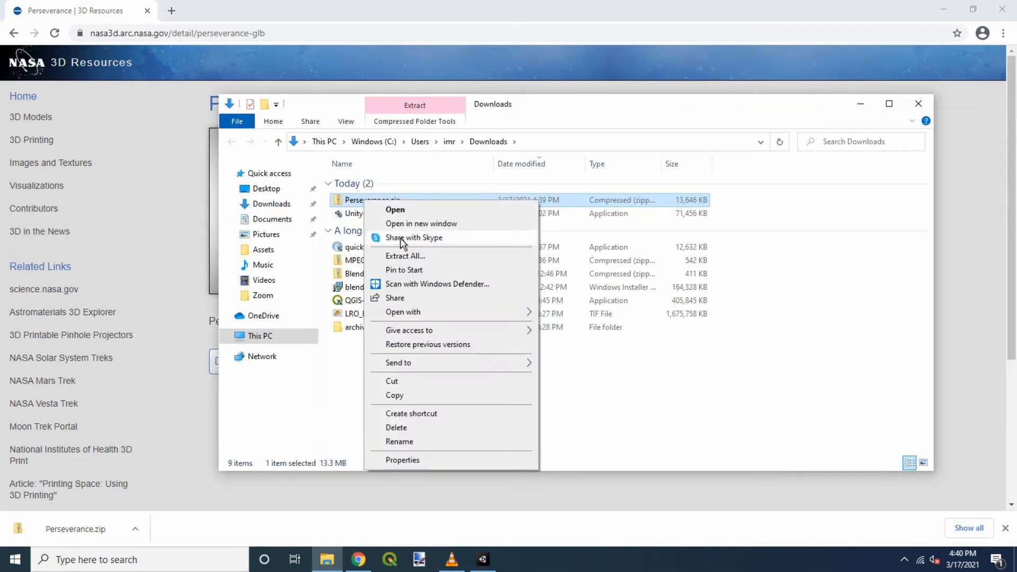
{"action": "left_click", "coordinate": [405, 256]}
{"action": "left_click", "coordinate": [622, 402]}
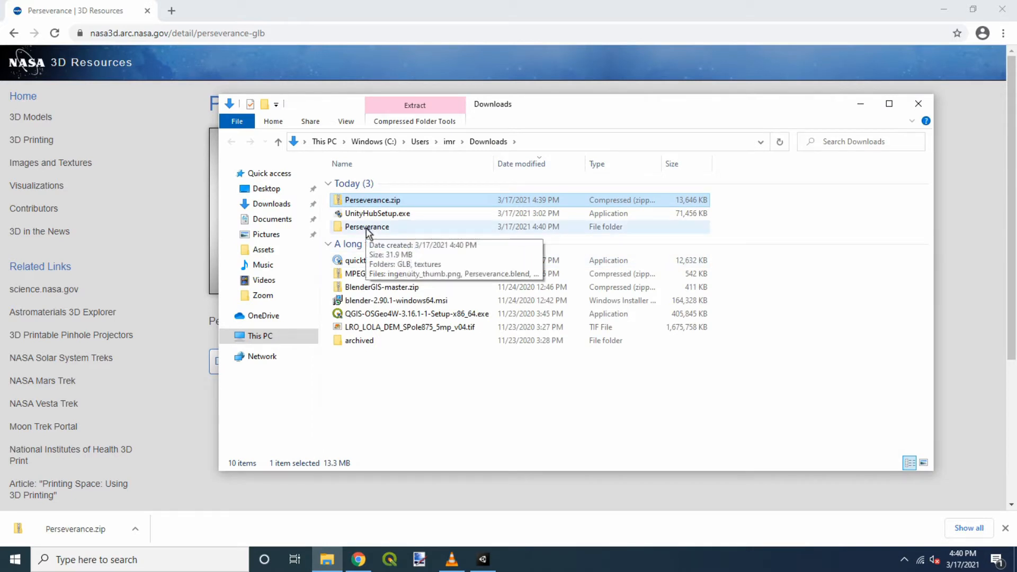
Step: Open Perseverance.blend from the extracted Perseverance folder in Blender and move the animation to frame 188
{"action": "left_click", "coordinate": [368, 228]}
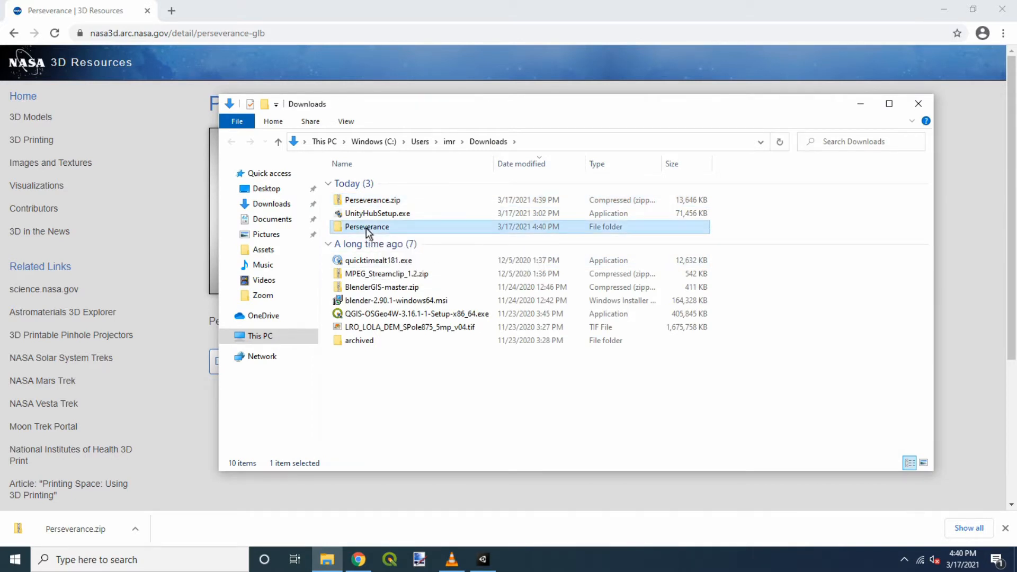
{"action": "double_click", "coordinate": [366, 228]}
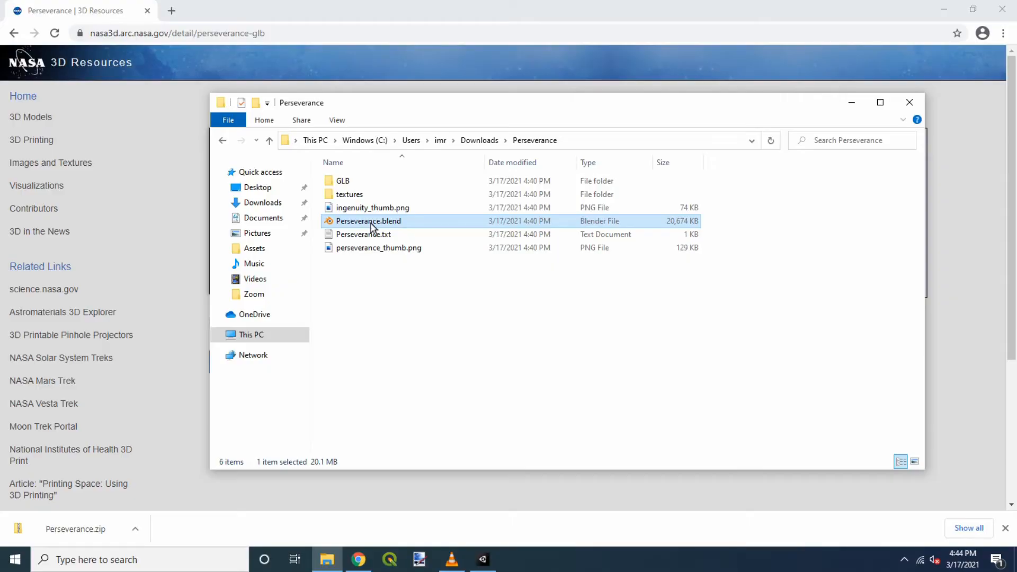
{"action": "double_click", "coordinate": [370, 222]}
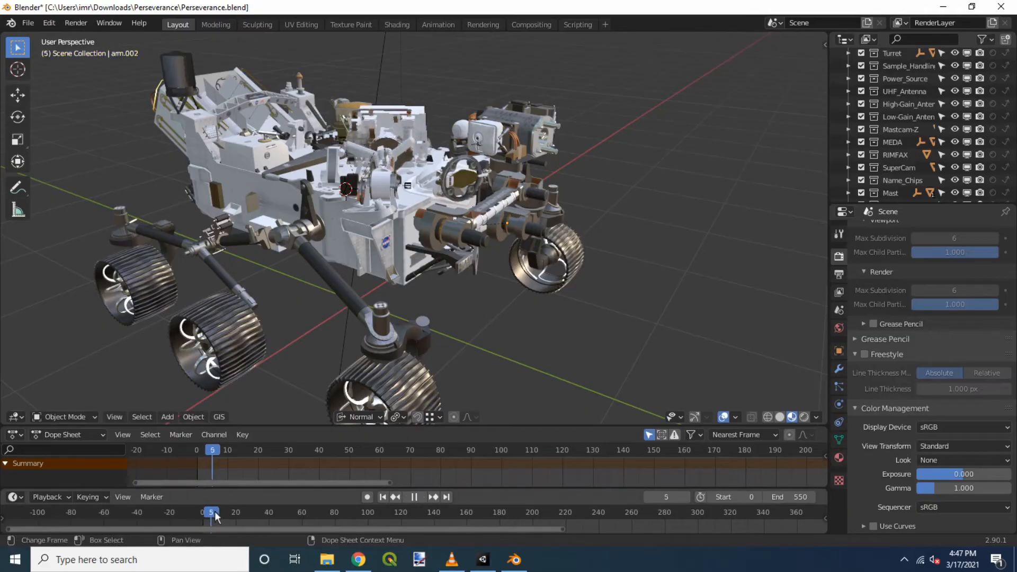
{"action": "left_click_drag", "start_coordinate": [216, 516], "coordinate": [518, 519]}
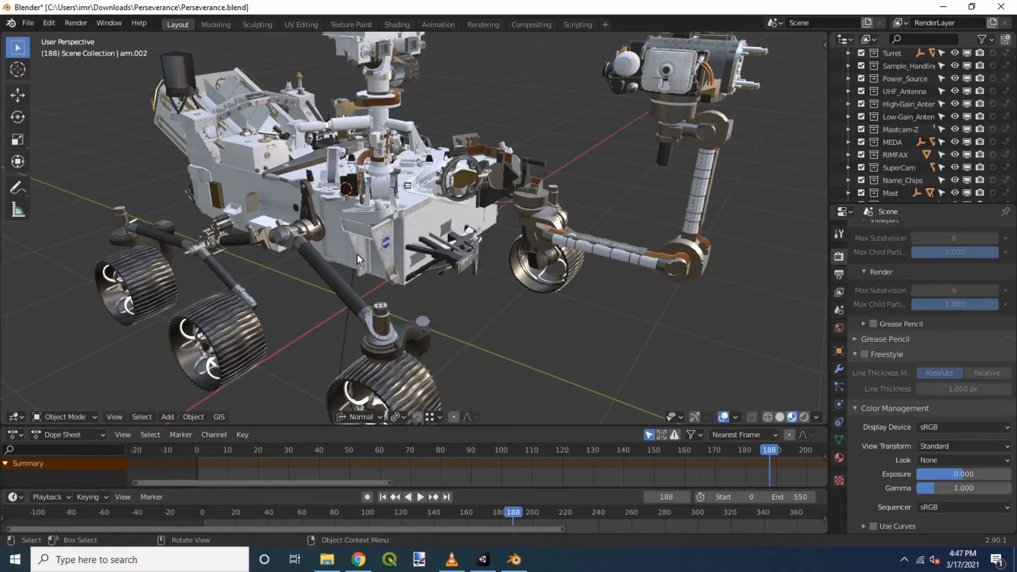
{"action": "scroll", "coordinate": [357, 253], "scroll_direction": "down", "scroll_amount": 3}
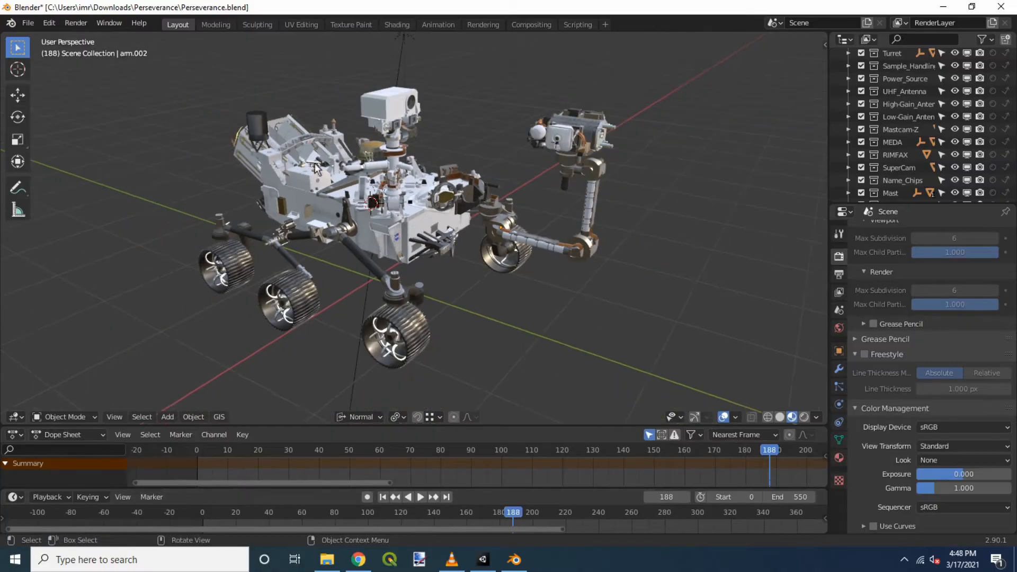
Step: Export the rover as a Wavefront OBJ file named Perseverance.obj to the Desktop
{"action": "left_click", "coordinate": [33, 24]}
{"action": "mouse_move", "coordinate": [70, 207]}
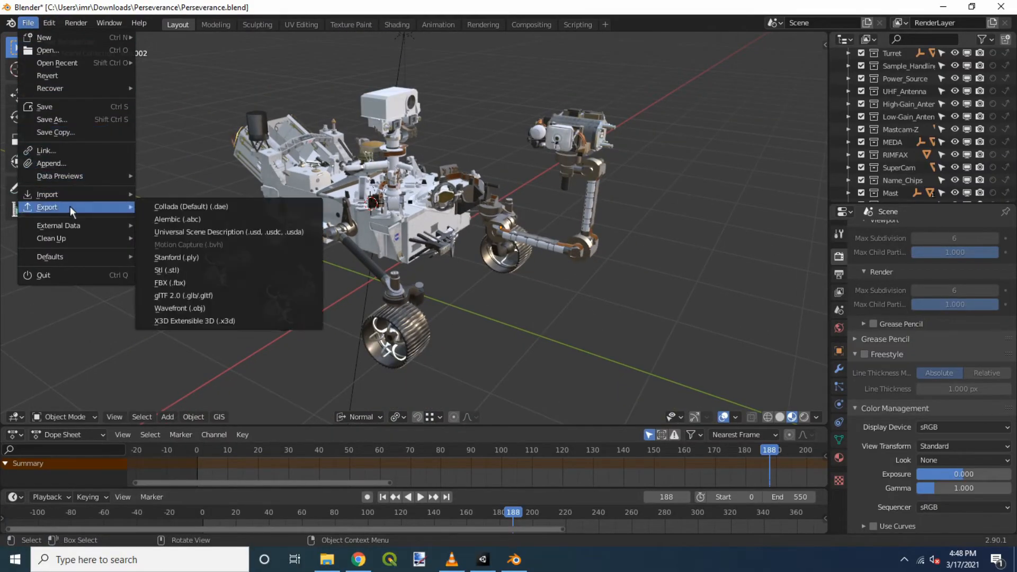
{"action": "left_click", "coordinate": [176, 308]}
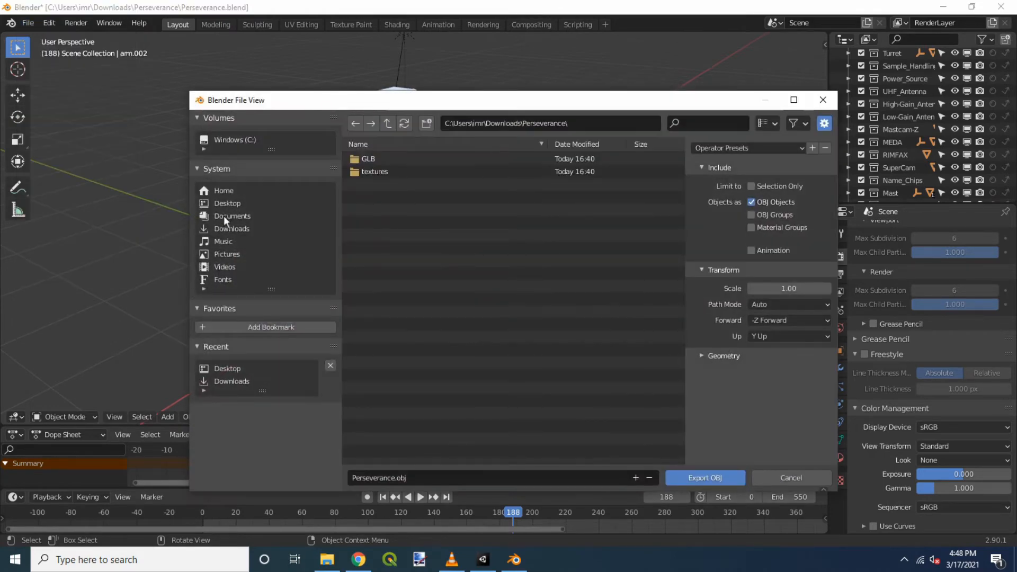
{"action": "left_click", "coordinate": [223, 204]}
{"action": "left_click", "coordinate": [408, 476]}
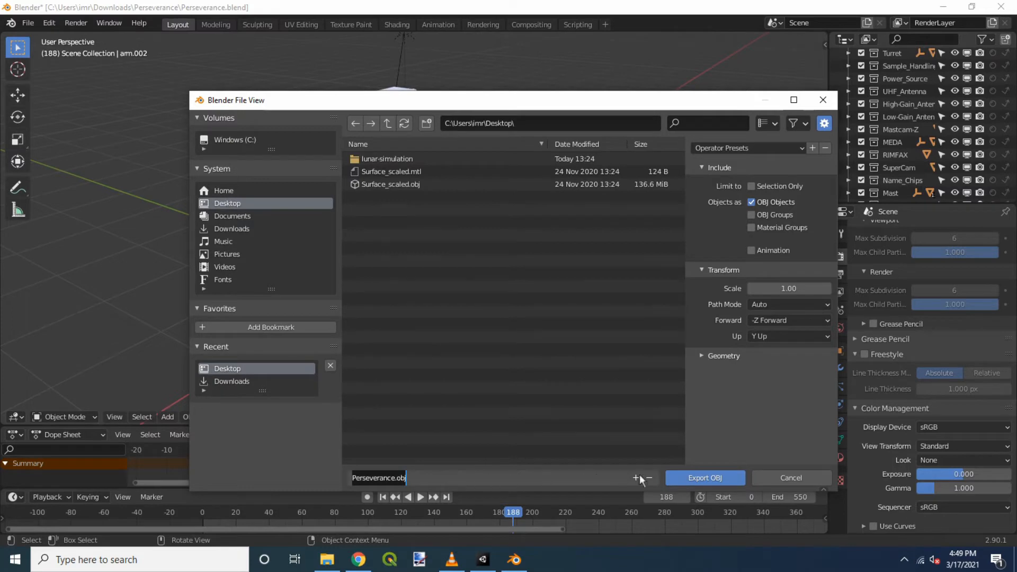
{"action": "left_click", "coordinate": [690, 478]}
{"action": "left_click", "coordinate": [700, 478]}
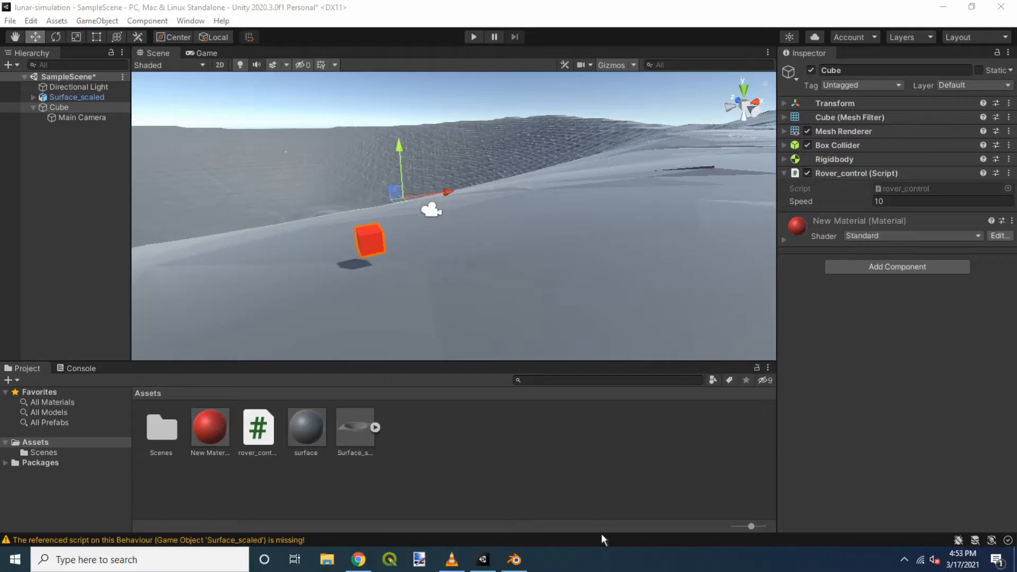
Step: Import Perseverance.obj from the Desktop into the Unity project's Assets folder
{"action": "left_click", "coordinate": [331, 562]}
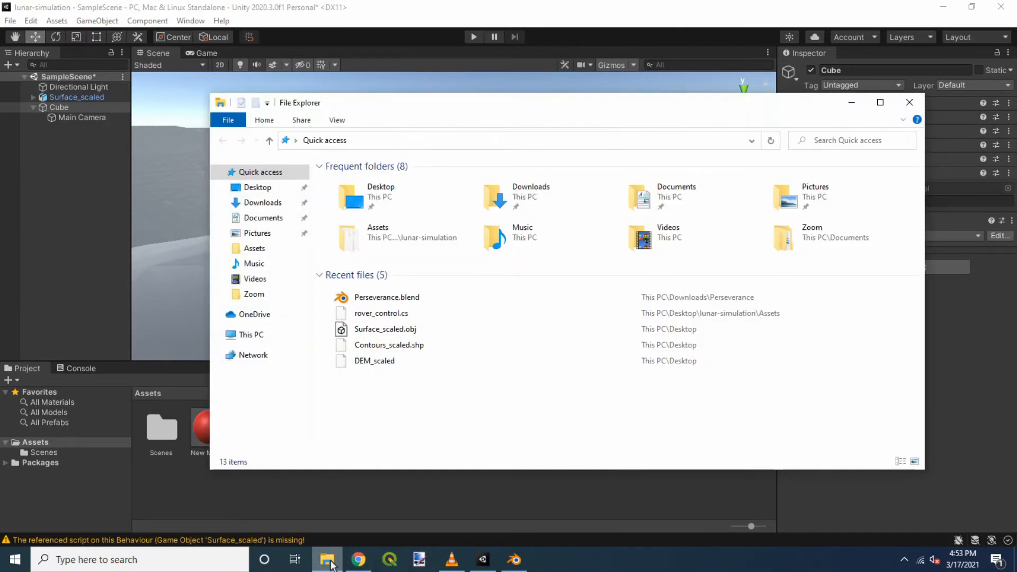
{"action": "left_click", "coordinate": [258, 187]}
{"action": "left_click_drag", "start_coordinate": [334, 106], "coordinate": [697, 122]}
{"action": "left_click_drag", "start_coordinate": [720, 371], "coordinate": [474, 459]}
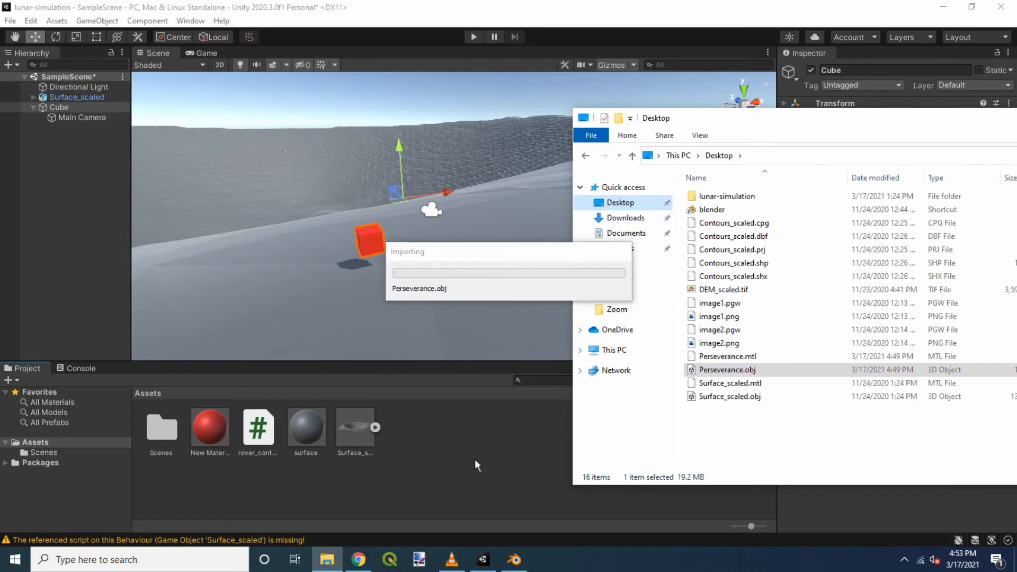
{"action": "left_click", "coordinate": [475, 459]}
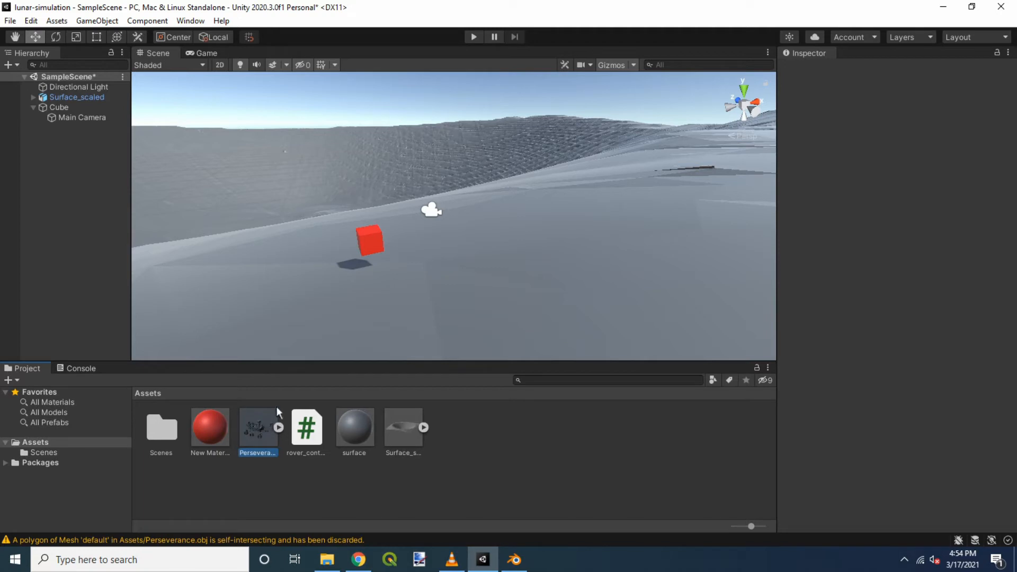
Step: Place the Perseverance model in the scene beside the red cube and position it just above the lunar surface
{"action": "left_click_drag", "start_coordinate": [300, 376], "coordinate": [419, 246]}
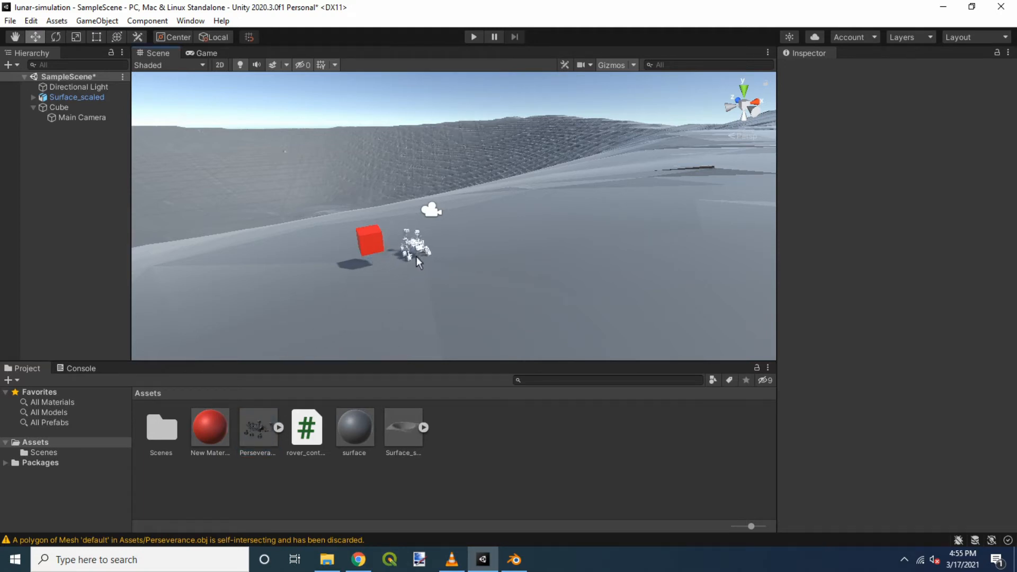
{"action": "left_click_drag", "start_coordinate": [416, 256], "coordinate": [416, 256]}
{"action": "mouse_move", "coordinate": [411, 197]}
{"action": "left_mouse_down"}
{"action": "mouse_move", "coordinate": [411, 170]}
{"action": "mouse_move", "coordinate": [402, 203]}
{"action": "mouse_move", "coordinate": [409, 210]}
{"action": "left_mouse_up"}
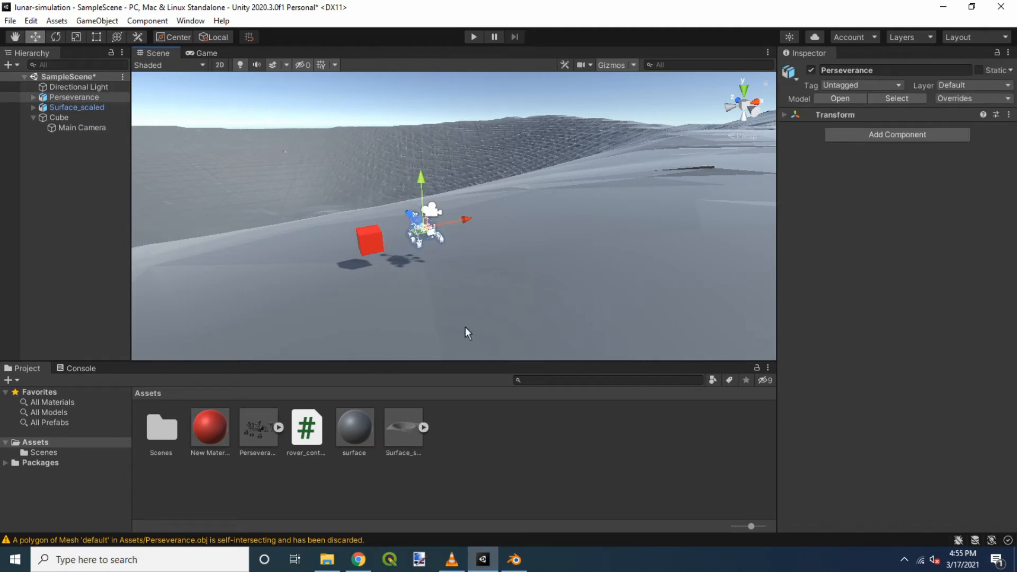
Step: Apply the red New Material to the default mesh under Perseverance and run the scene in Play mode
{"action": "left_click", "coordinate": [33, 95]}
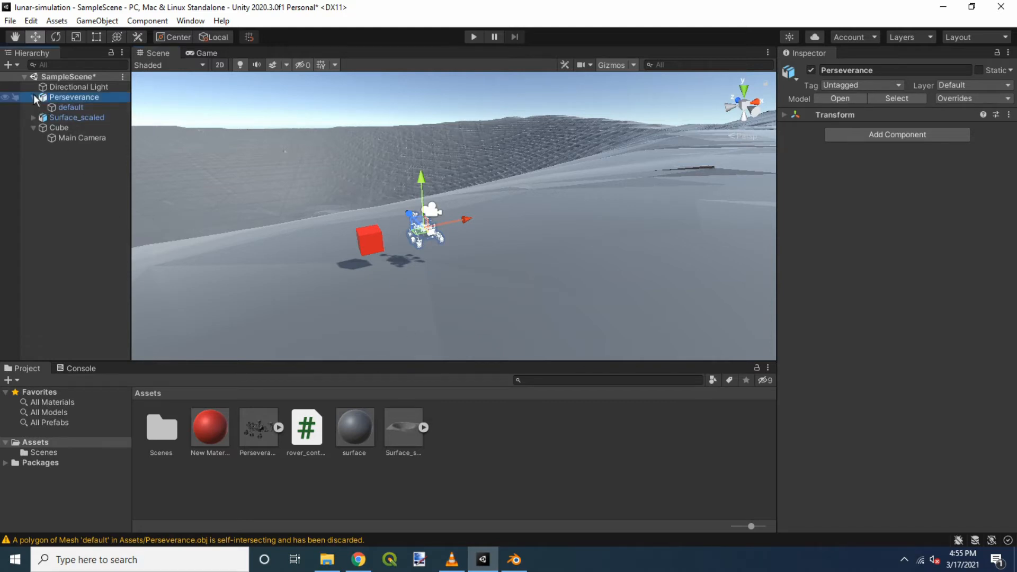
{"action": "left_click_drag", "start_coordinate": [207, 424], "coordinate": [71, 106]}
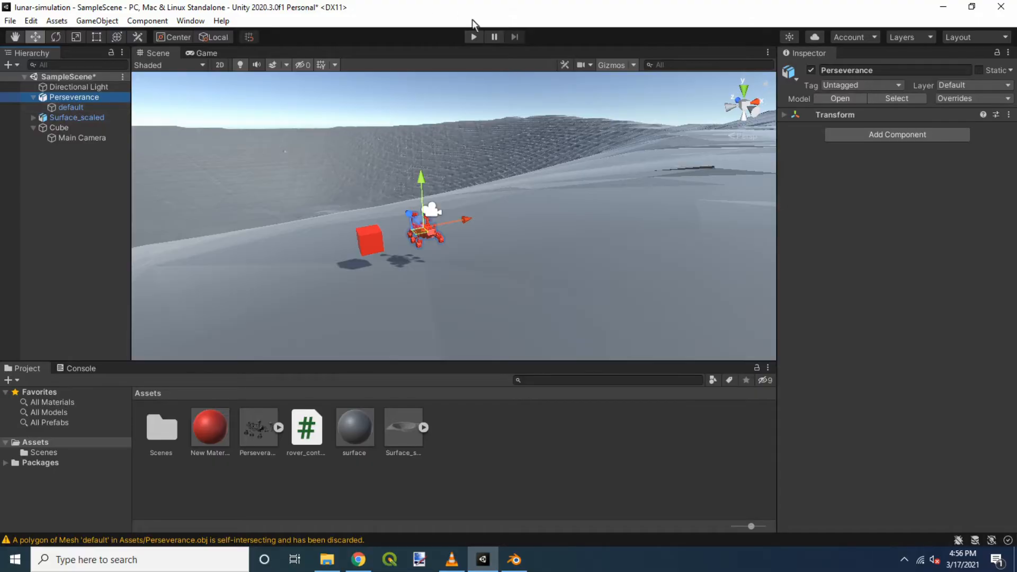
{"action": "left_click", "coordinate": [473, 36]}
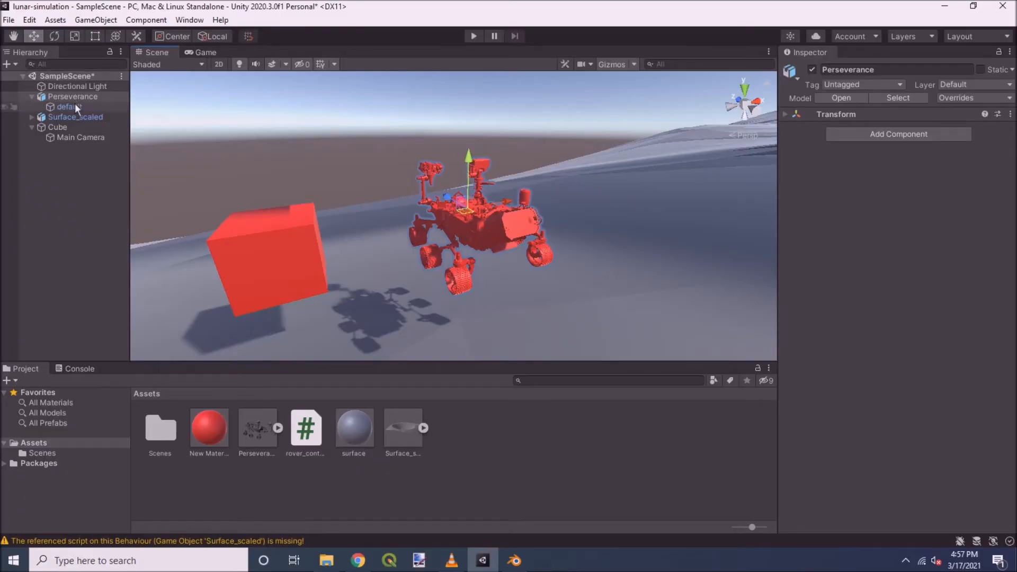
Step: Add a Box Collider component to the default mesh under Perseverance
{"action": "left_click", "coordinate": [71, 107]}
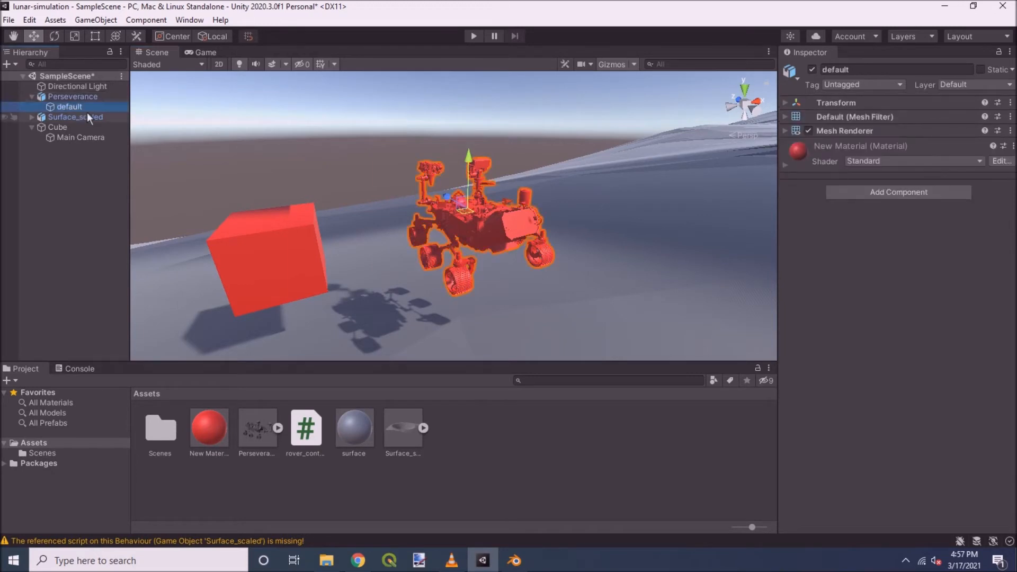
{"action": "left_click", "coordinate": [919, 191]}
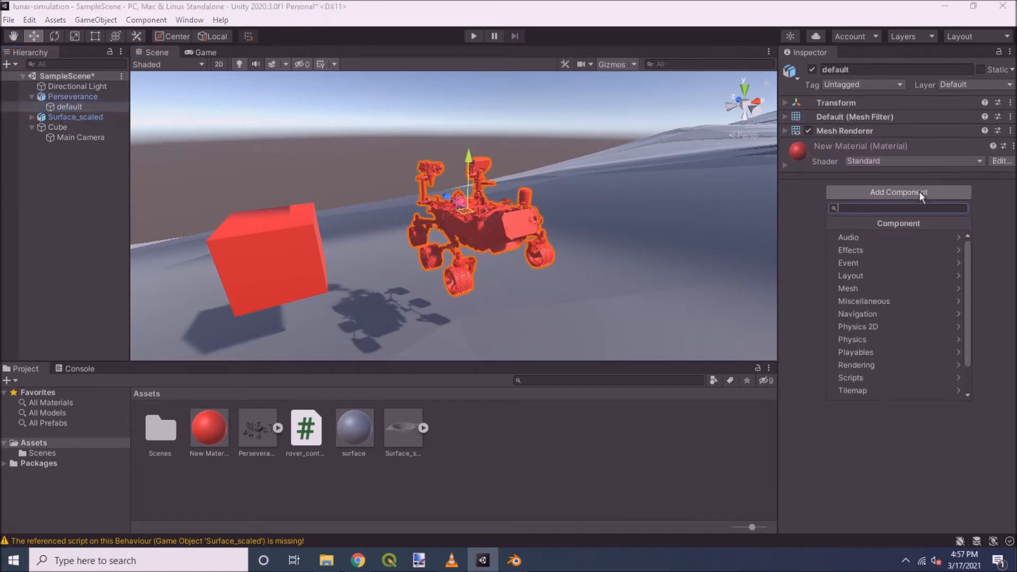
{"action": "left_click", "coordinate": [873, 339]}
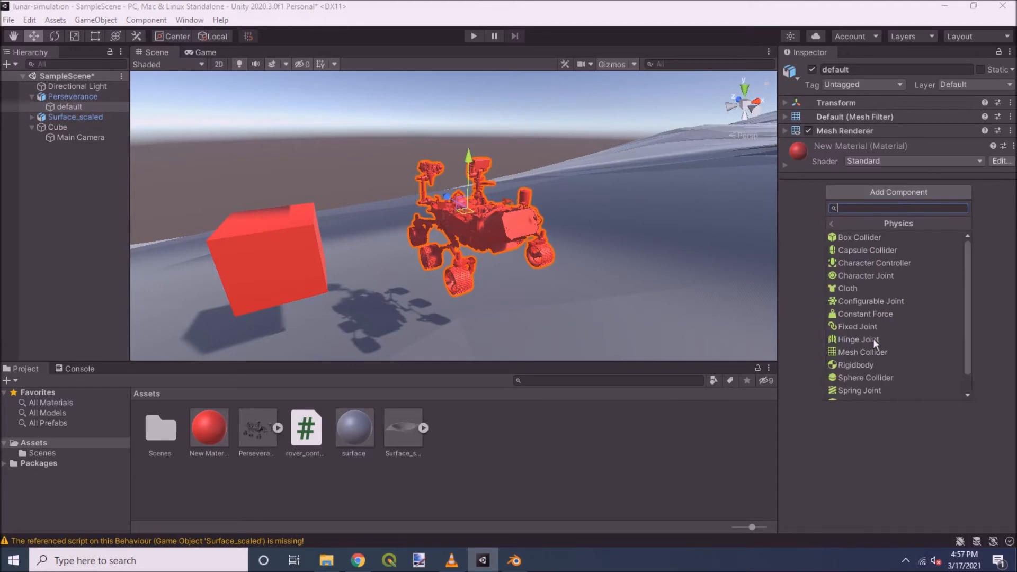
{"action": "left_click", "coordinate": [868, 238]}
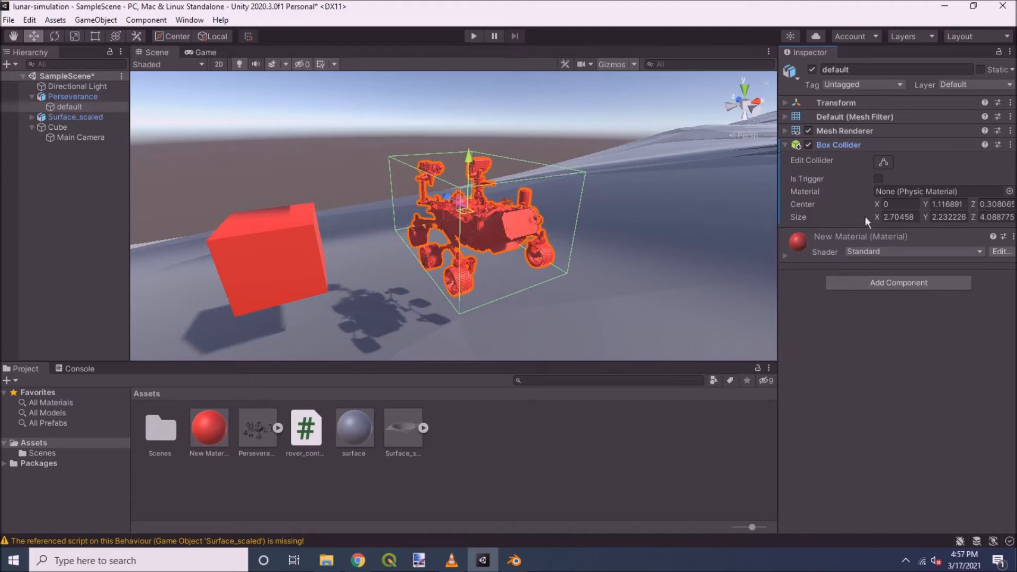
Step: Shrink the rover's Box Collider toward its body, setting the size to X 2.18, Y 0.91 and Z 3.39
{"action": "left_click_drag", "start_coordinate": [875, 217], "coordinate": [951, 221]}
{"action": "right_click_drag", "start_coordinate": [475, 232], "coordinate": [632, 197]}
{"action": "middle_click_drag", "start_coordinate": [305, 299], "coordinate": [900, 102]}
{"action": "left_click", "coordinate": [744, 105]}
{"action": "middle_click_drag", "start_coordinate": [551, 249], "coordinate": [575, 237]}
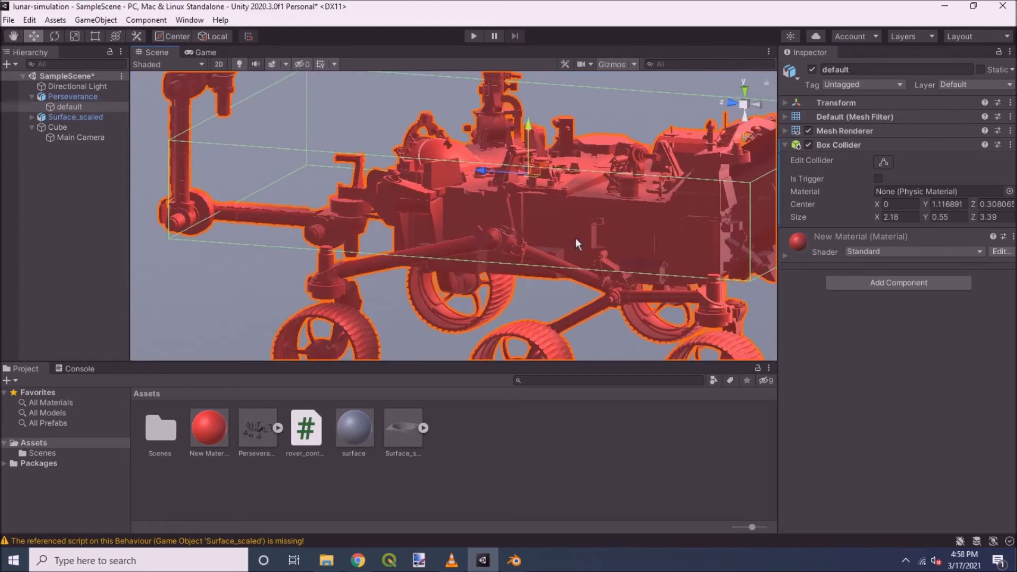
{"action": "right_click_drag", "start_coordinate": [575, 237], "coordinate": [658, 197]}
{"action": "middle_click_drag", "start_coordinate": [447, 295], "coordinate": [589, 204]}
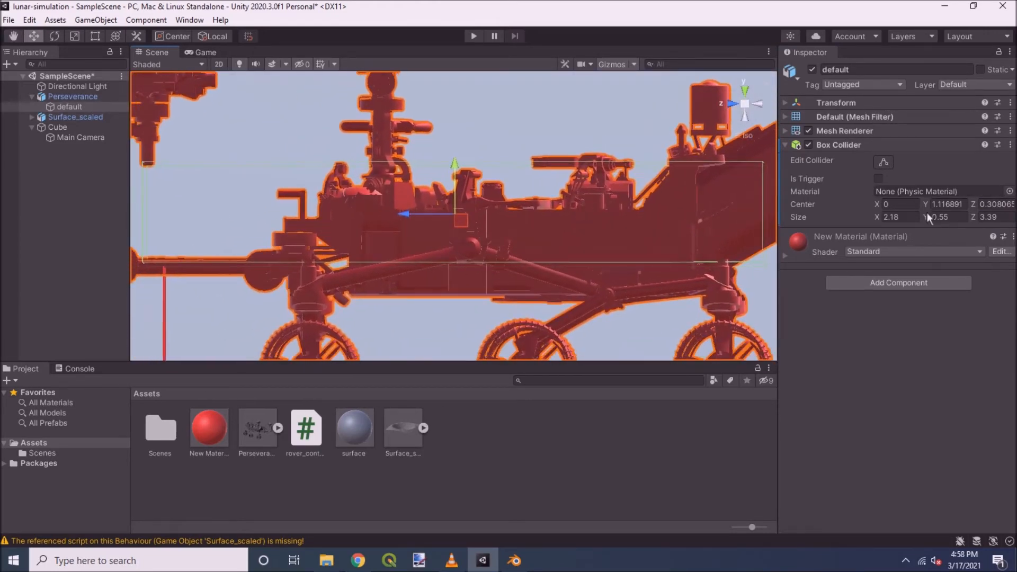
{"action": "left_click_drag", "start_coordinate": [922, 217], "coordinate": [928, 216]}
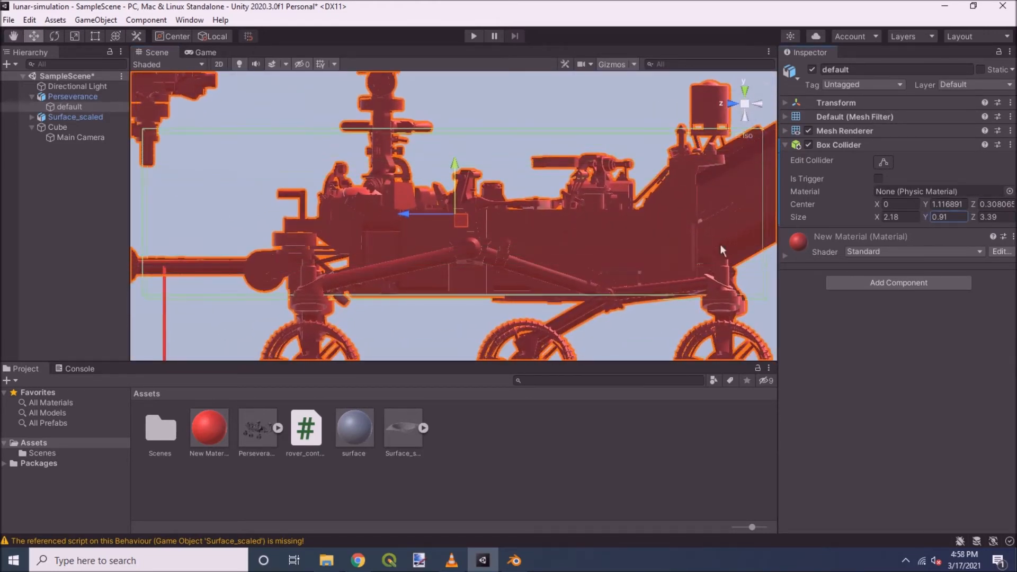
Step: Fit the Box Collider to the rover body's width and length by setting its size to X 1.4 and Z 2.95
{"action": "right_click_drag", "start_coordinate": [596, 233], "coordinate": [461, 226]}
{"action": "middle_click_drag", "start_coordinate": [731, 228], "coordinate": [340, 218]}
{"action": "right_click_drag", "start_coordinate": [630, 233], "coordinate": [435, 227]}
{"action": "left_click_drag", "start_coordinate": [875, 215], "coordinate": [858, 217]}
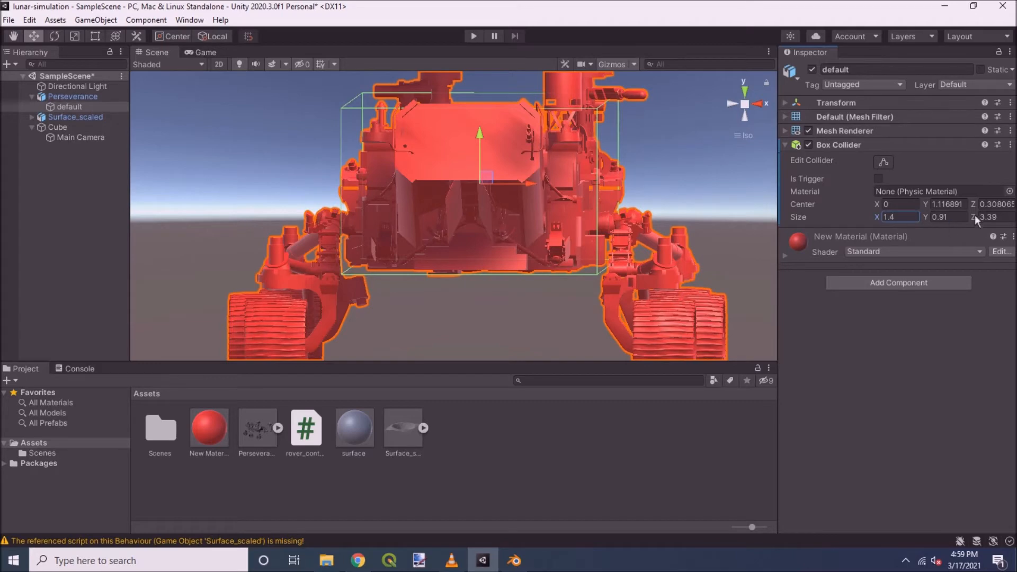
{"action": "left_click_drag", "start_coordinate": [974, 215], "coordinate": [965, 215]}
{"action": "scroll", "coordinate": [506, 223], "scroll_direction": "down", "scroll_amount": 3}
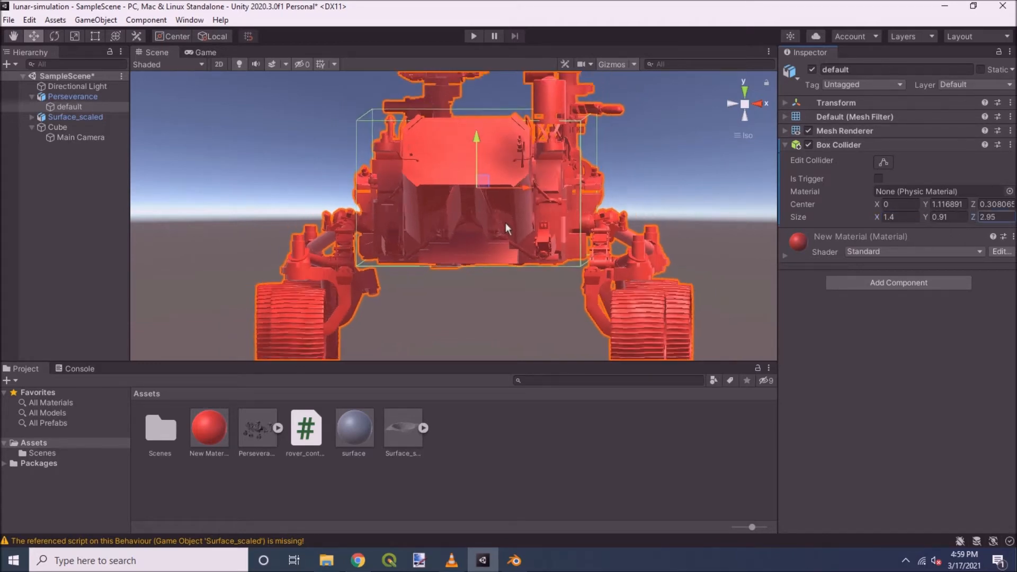
Step: Add a Rigidbody component to the default mesh under Perseverance and run the scene in Play mode
{"action": "left_click", "coordinate": [747, 136]}
{"action": "right_click_drag", "start_coordinate": [490, 217], "coordinate": [307, 197]}
{"action": "middle_click_drag", "start_coordinate": [404, 212], "coordinate": [563, 157]}
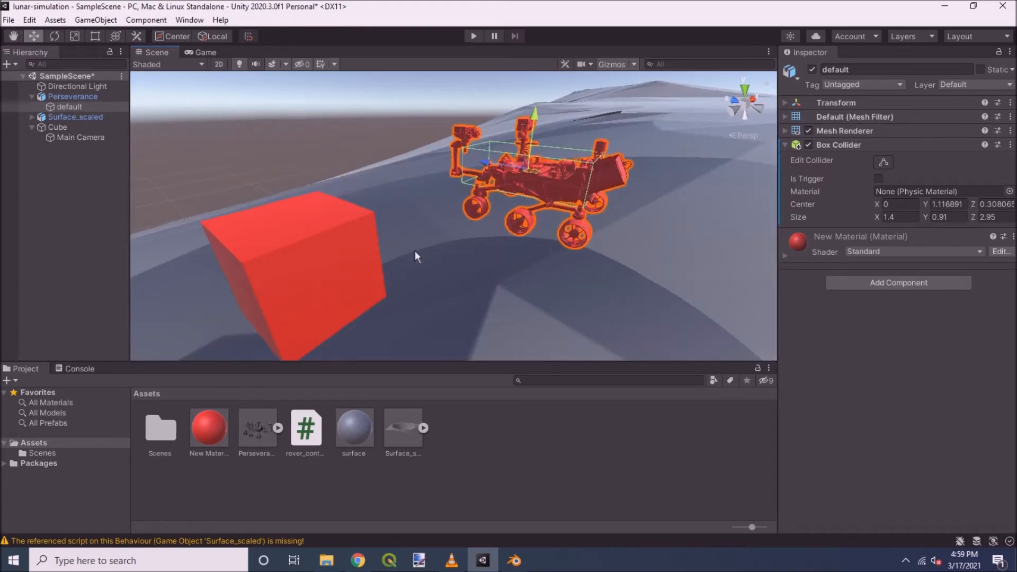
{"action": "left_click", "coordinate": [898, 283]}
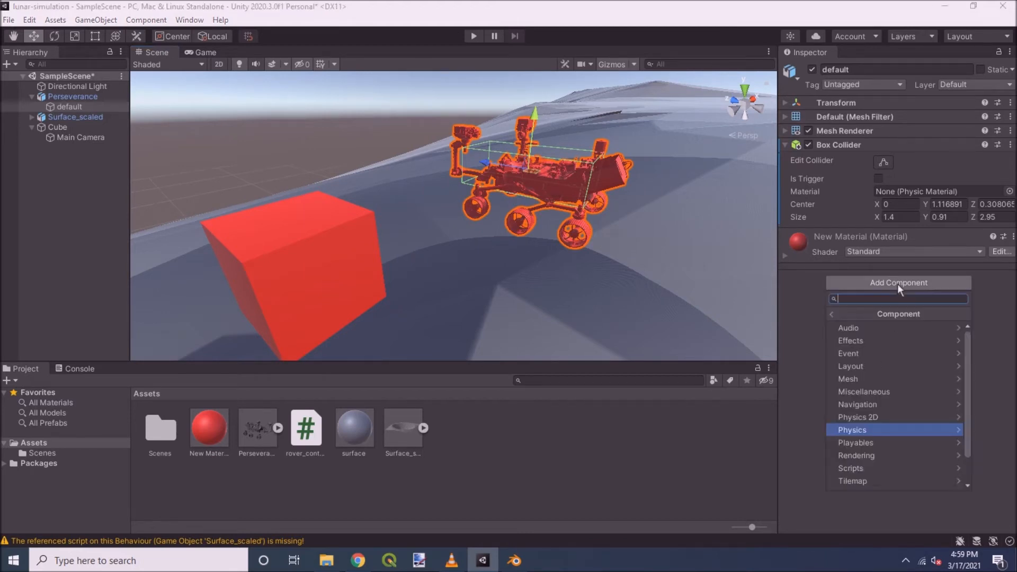
{"action": "left_click", "coordinate": [859, 429]}
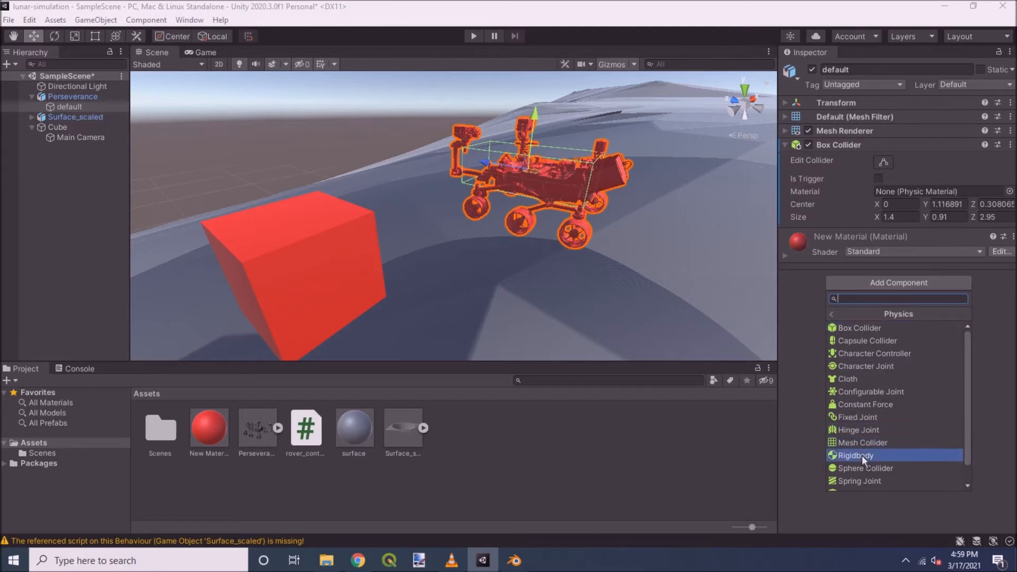
{"action": "left_click", "coordinate": [857, 454]}
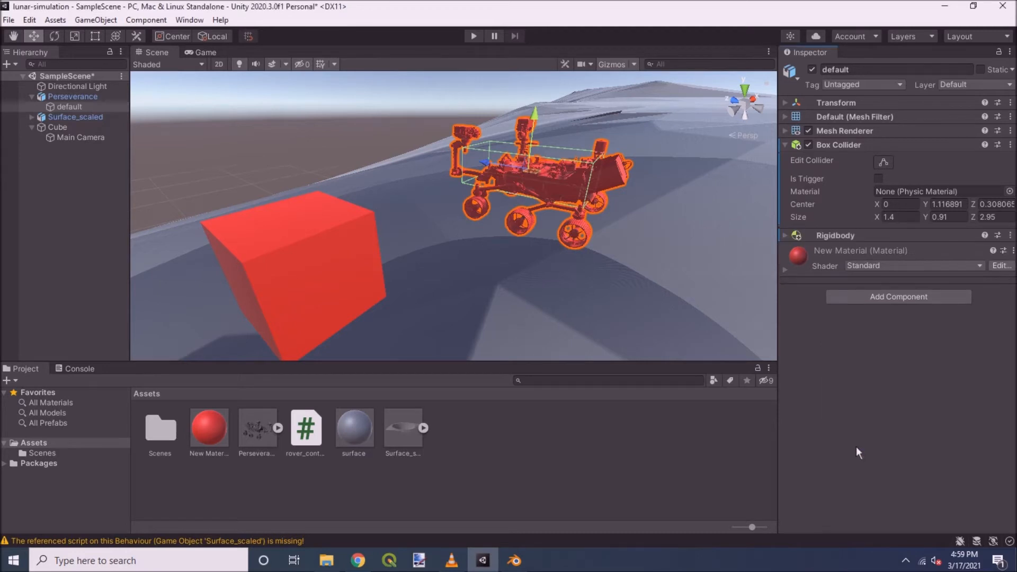
{"action": "left_click", "coordinate": [480, 36]}
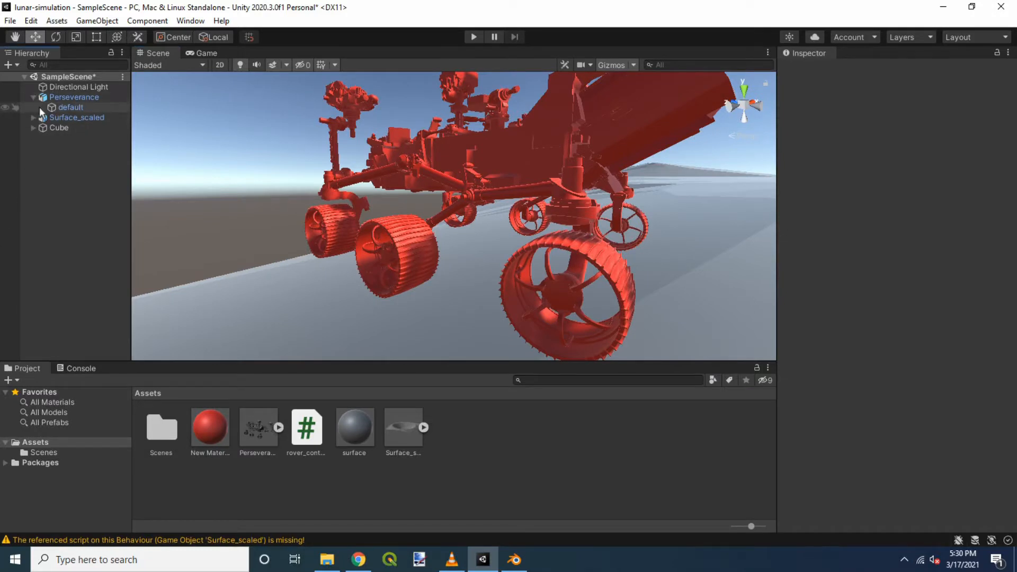
Step: Create a cylinder as a child of the default mesh and set its Z rotation to 90
{"action": "right_click", "coordinate": [66, 109]}
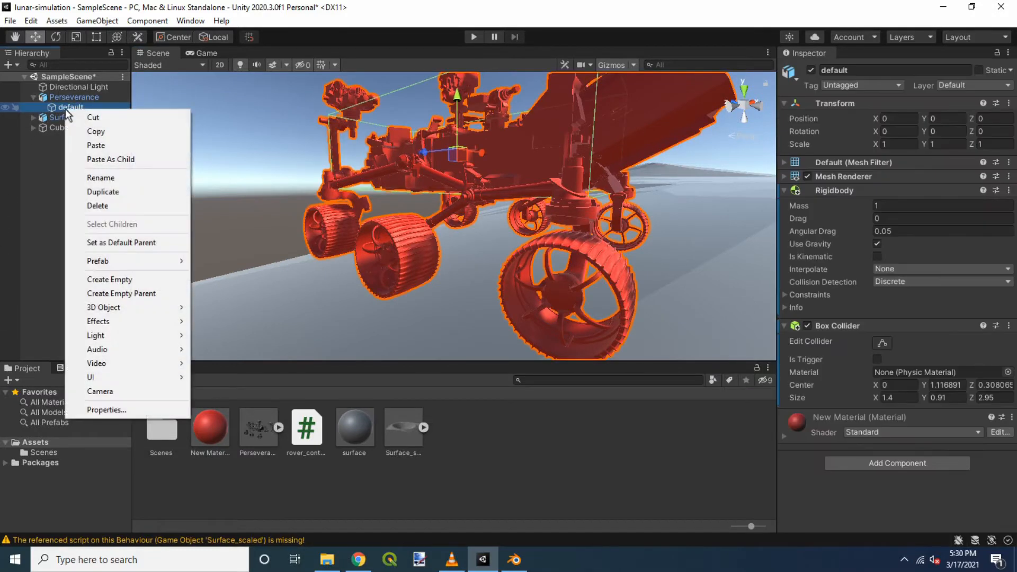
{"action": "mouse_move", "coordinate": [124, 306]}
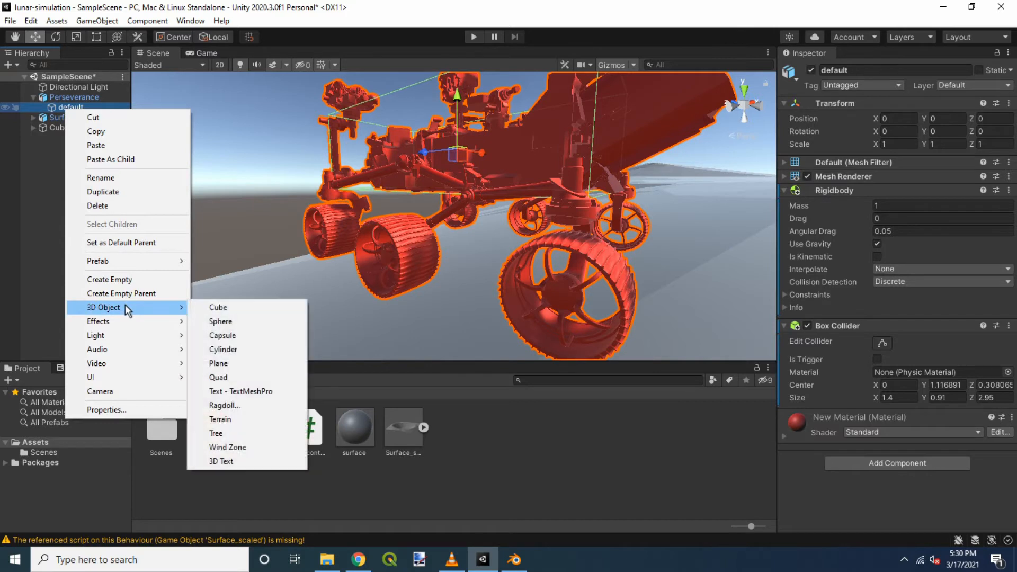
{"action": "left_click", "coordinate": [230, 349]}
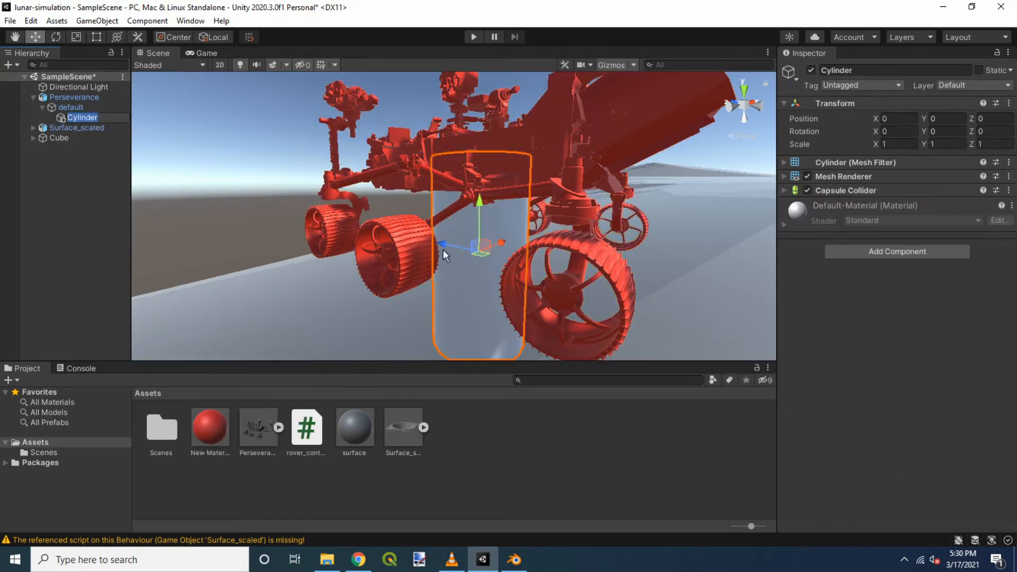
{"action": "left_click", "coordinate": [56, 37]}
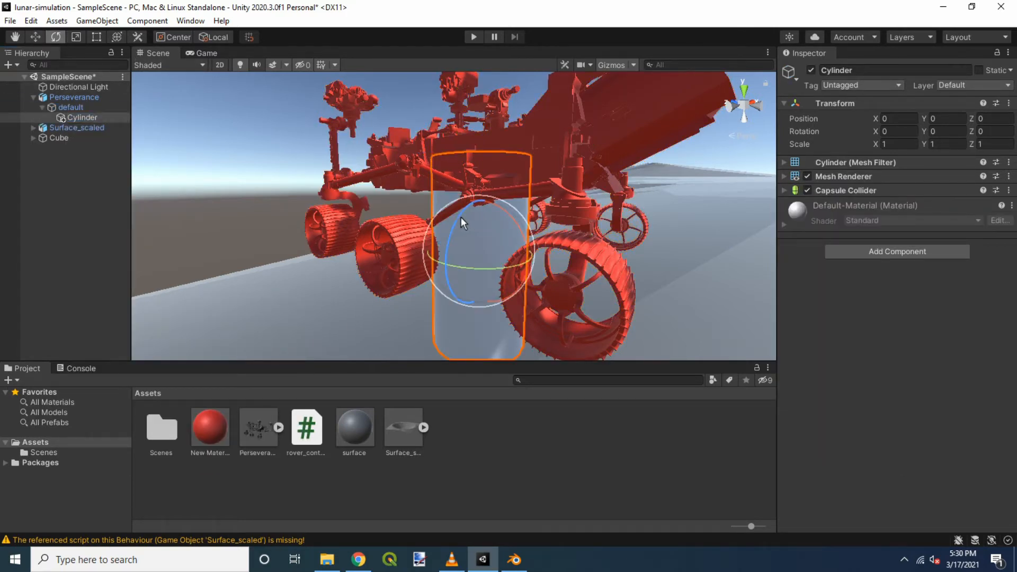
{"action": "left_click_drag", "start_coordinate": [461, 217], "coordinate": [461, 344]}
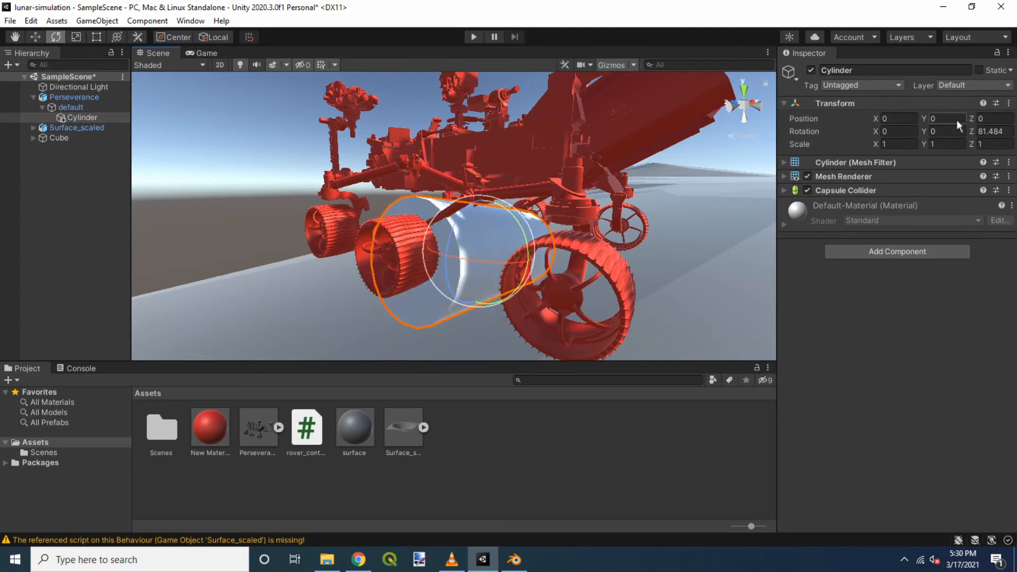
{"action": "type", "text": "90"}
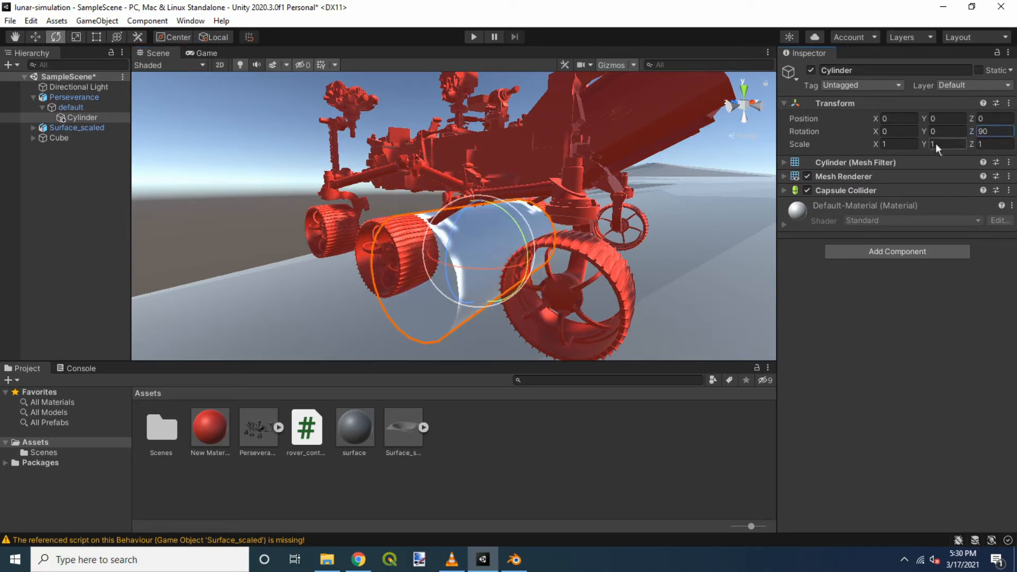
Step: Scale the cylinder to wheel size with X 0.5, Y 0.13 and Z 0.5
{"action": "type", "text": "0.5"}
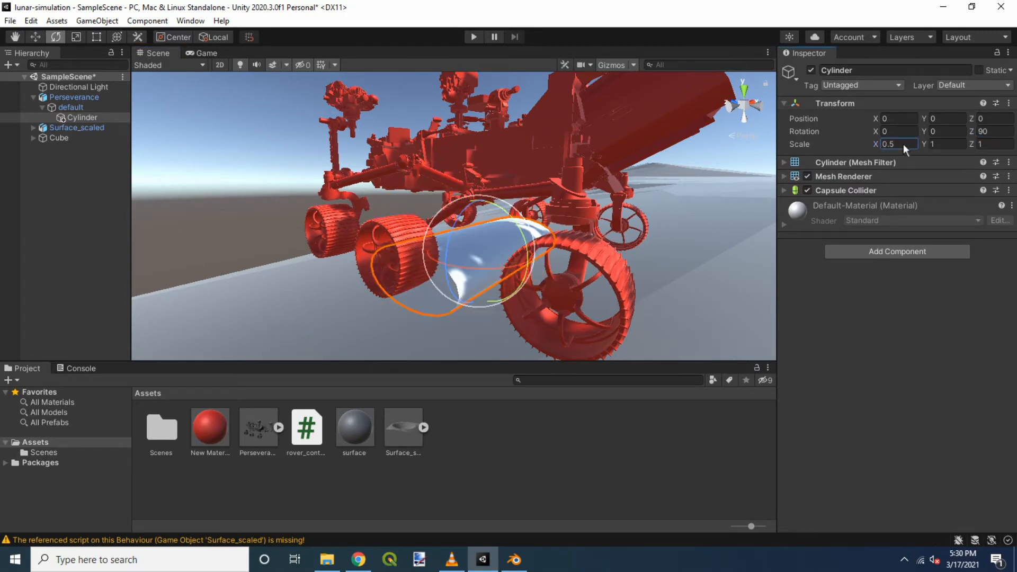
{"action": "left_click", "coordinate": [986, 143]}
{"action": "type", "text": "0.5"}
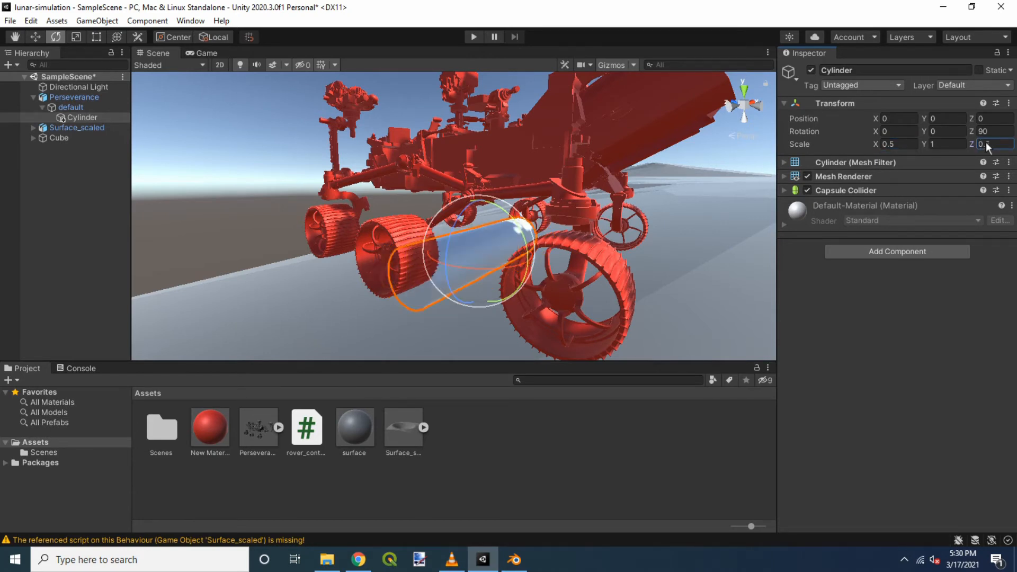
{"action": "left_click", "coordinate": [922, 143]}
{"action": "type", "text": "0.13"}
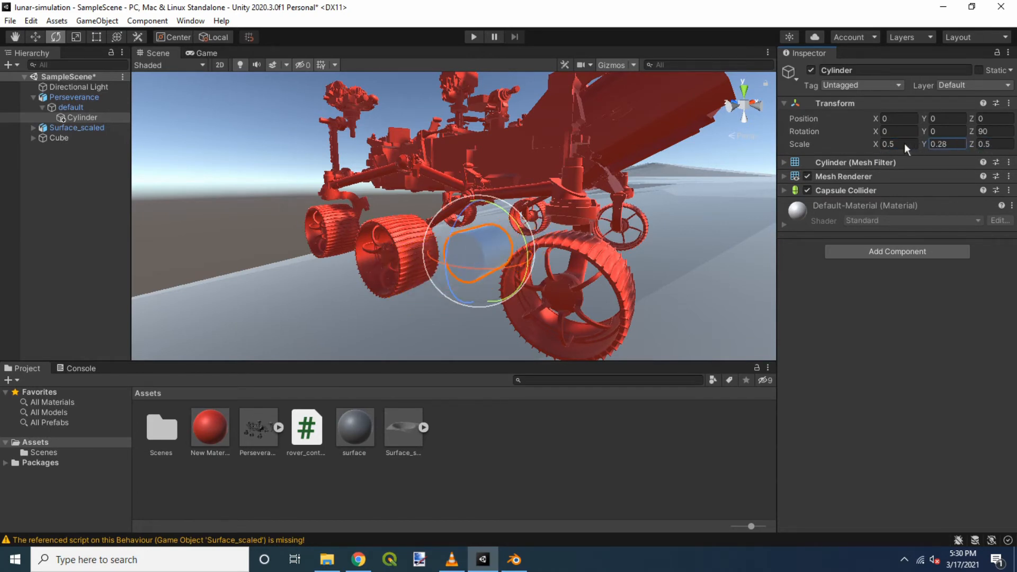
{"action": "key", "text": "Return"}
Step: Move the cylinder onto the rover's middle wheel on the negative X side, at about X -1.187, Y 0.264, Z -0.095
{"action": "key", "text": "w"}
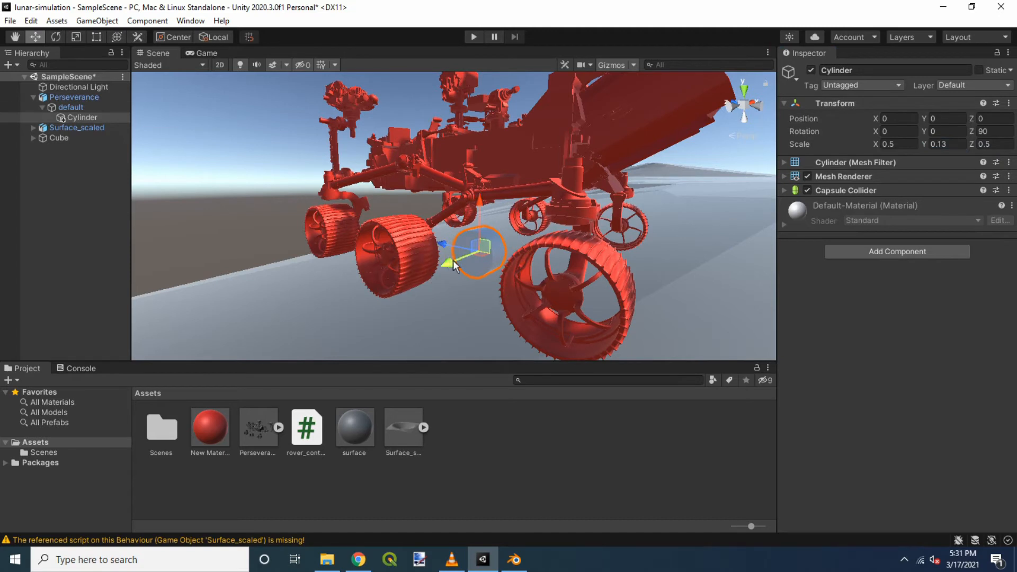
{"action": "left_click_drag", "start_coordinate": [454, 264], "coordinate": [348, 289]}
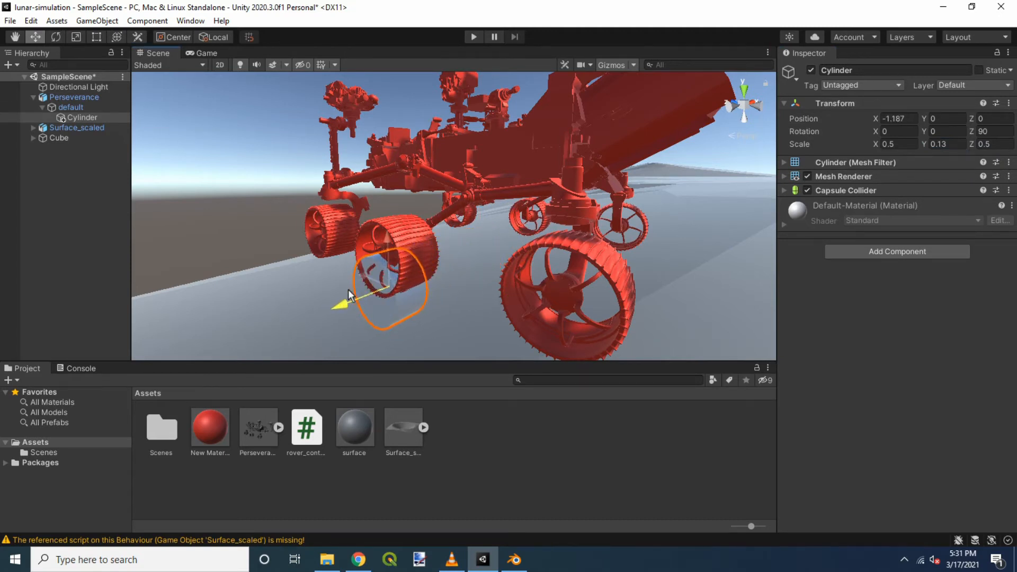
{"action": "left_click_drag", "start_coordinate": [390, 237], "coordinate": [370, 246]}
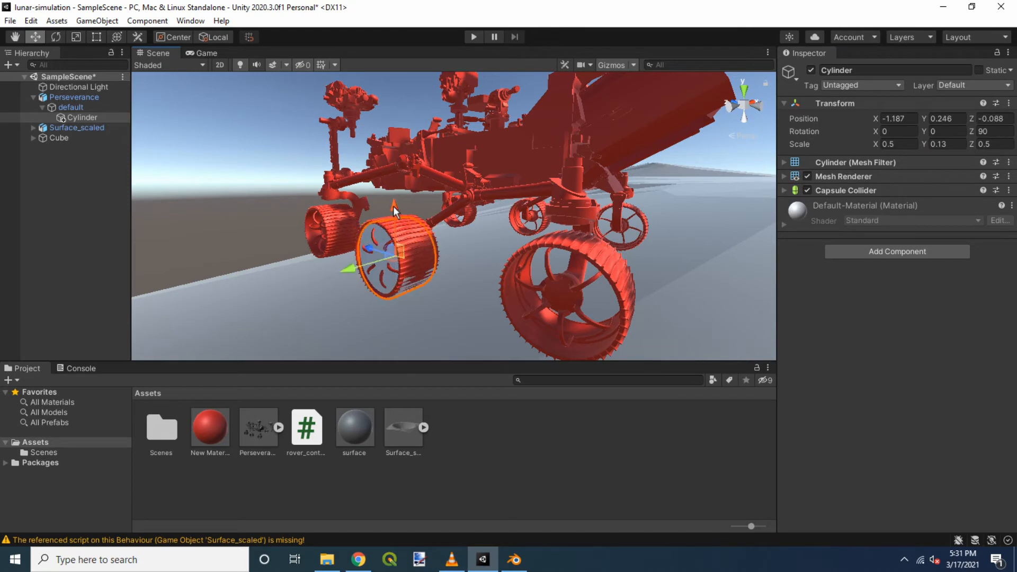
{"action": "left_click_drag", "start_coordinate": [392, 206], "coordinate": [393, 204]}
{"action": "left_click_drag", "start_coordinate": [369, 246], "coordinate": [369, 247]}
{"action": "left_click_drag", "start_coordinate": [395, 208], "coordinate": [395, 206]}
Step: Duplicate the cylinder twice, placing one copy on the opposite middle wheel at about X 1.135 and the other on the negative-X front wheel
{"action": "right_click", "coordinate": [89, 117]}
{"action": "left_click", "coordinate": [116, 200]}
{"action": "left_click_drag", "start_coordinate": [350, 267], "coordinate": [519, 236]}
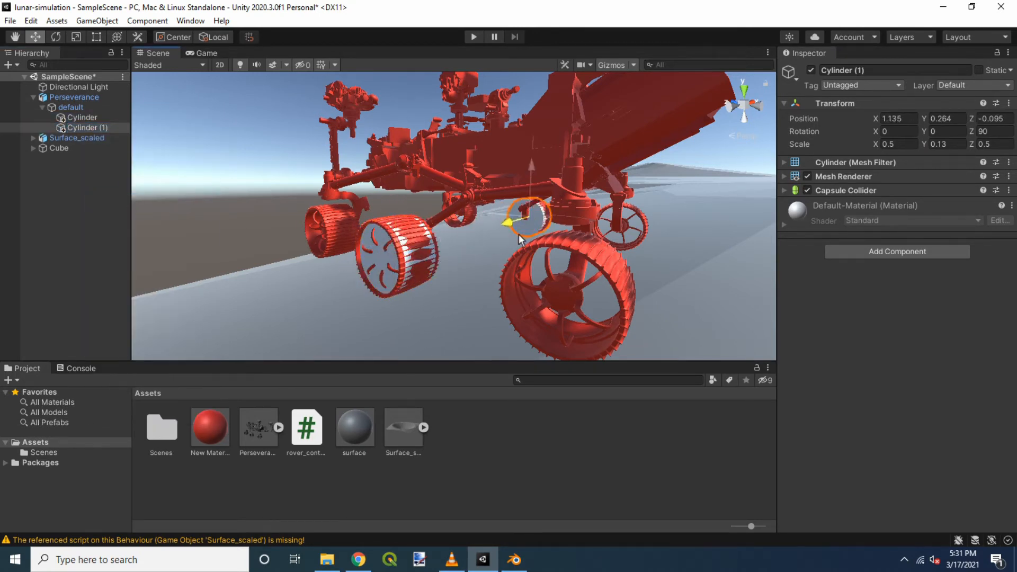
{"action": "right_click", "coordinate": [89, 117]}
{"action": "left_click", "coordinate": [116, 201]}
{"action": "left_click_drag", "start_coordinate": [370, 247], "coordinate": [272, 236]}
Step: Duplicate wheel cylinders for the remaining three wheels, placing one on the other front wheel and one on each rear wheel
{"action": "right_click", "coordinate": [81, 119]}
{"action": "left_click", "coordinate": [116, 218]}
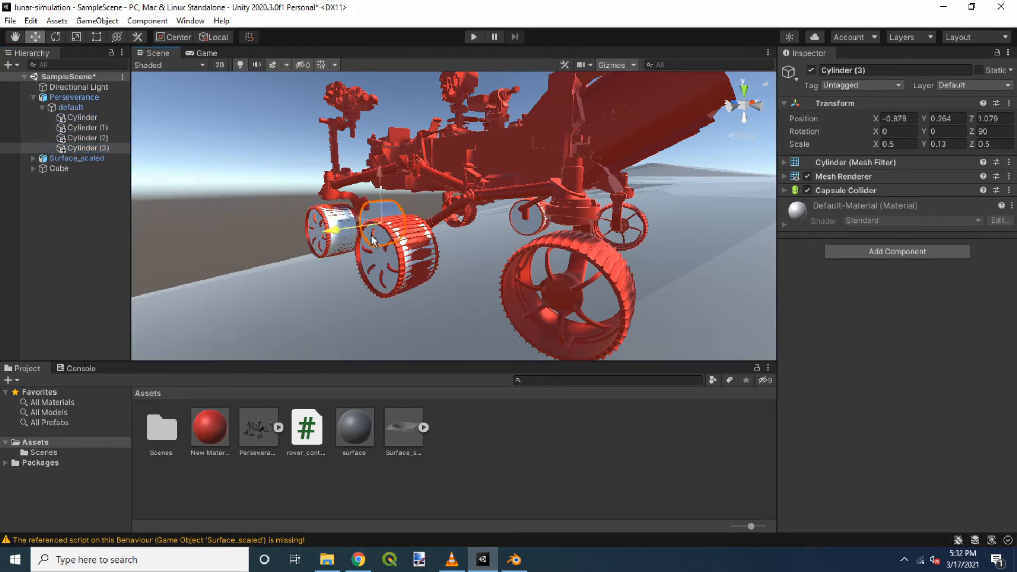
{"action": "left_click_drag", "start_coordinate": [373, 240], "coordinate": [618, 237]}
{"action": "right_click", "coordinate": [81, 116]}
{"action": "left_click", "coordinate": [116, 198]}
{"action": "right_click", "coordinate": [87, 157]}
{"action": "left_click", "coordinate": [120, 241]}
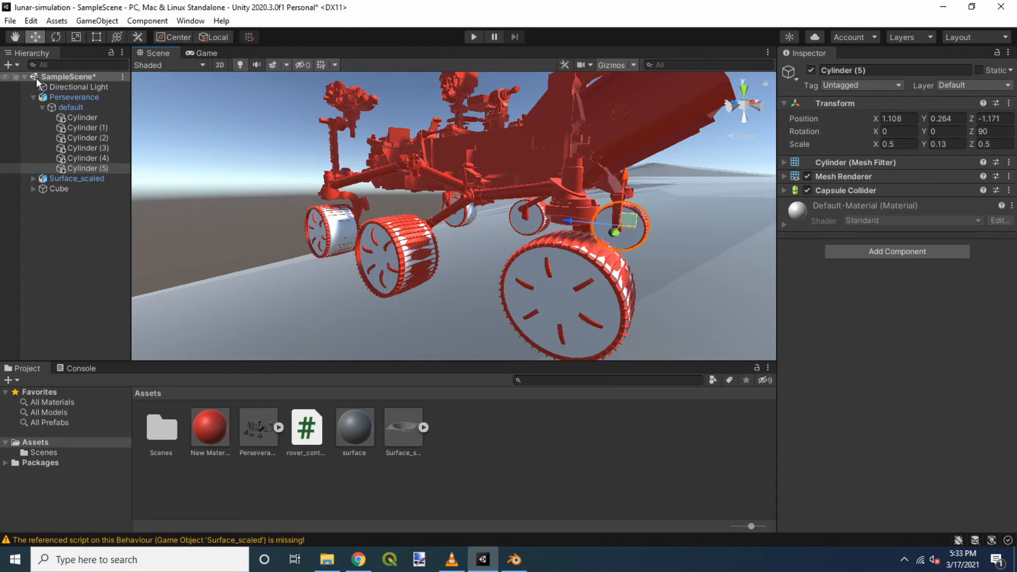
Step: Disable the Mesh Renderer on all six wheel cylinders at once
{"action": "left_click", "coordinate": [85, 118]}
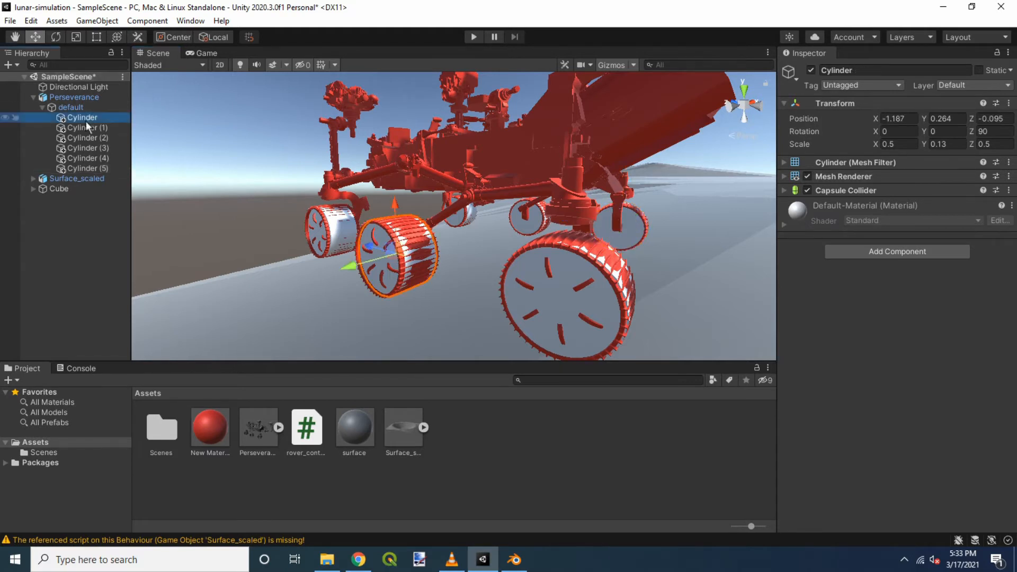
{"action": "left_click", "coordinate": [88, 167], "text": "shift"}
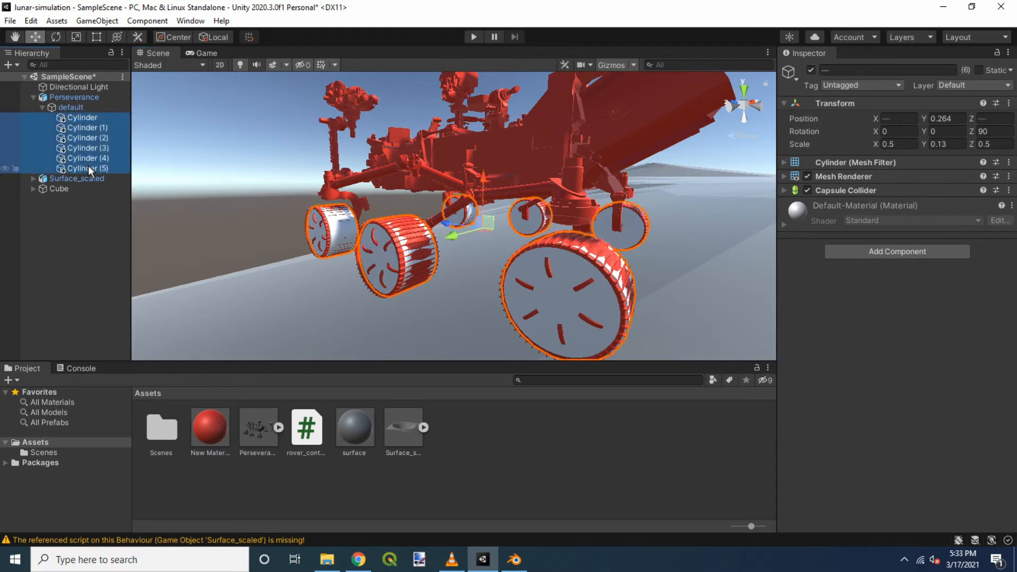
{"action": "left_click", "coordinate": [807, 175]}
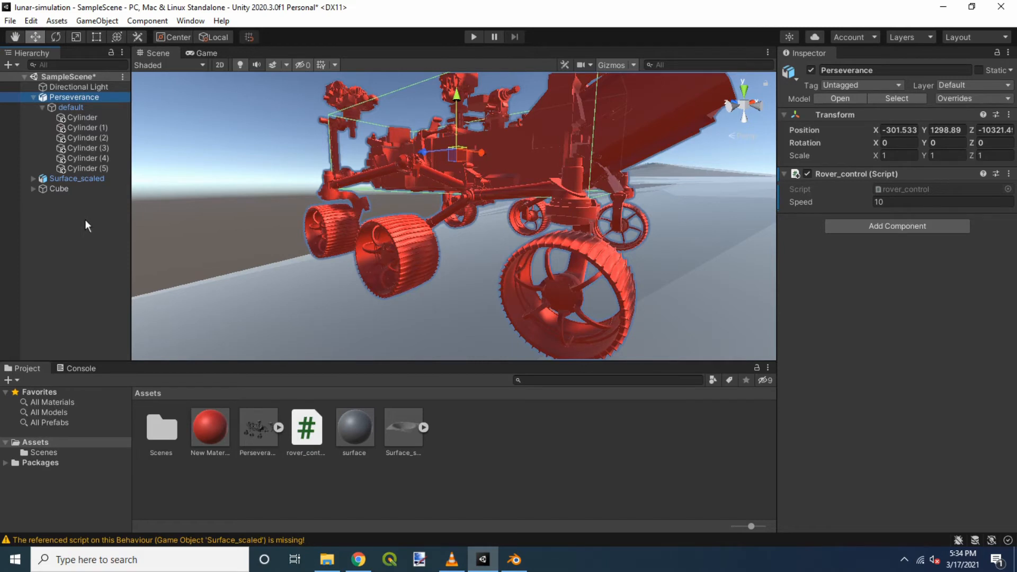
Step: Remove the Rover_control script component from the Cube
{"action": "left_click", "coordinate": [59, 190]}
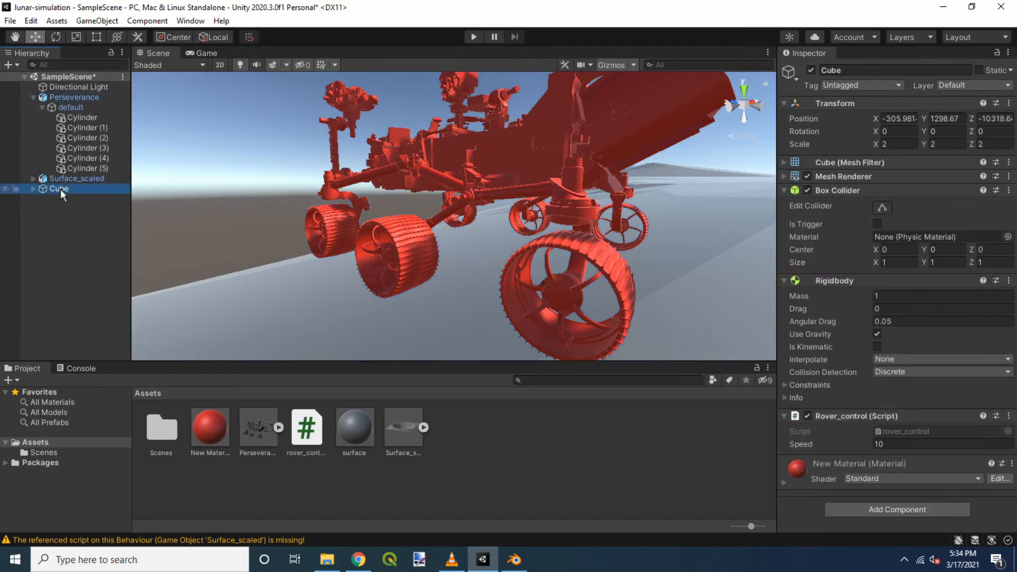
{"action": "right_click", "coordinate": [919, 415]}
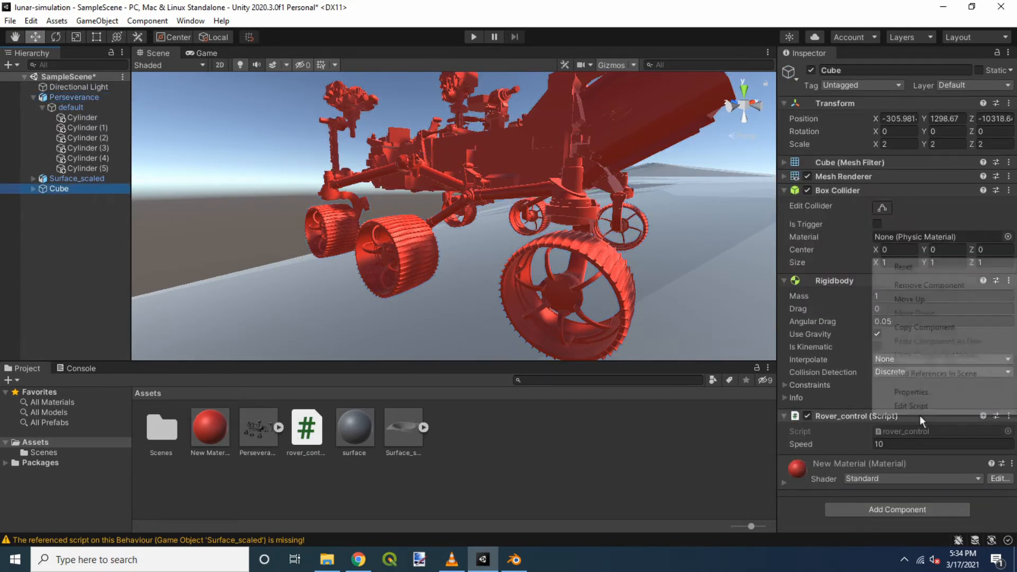
{"action": "left_click", "coordinate": [936, 287]}
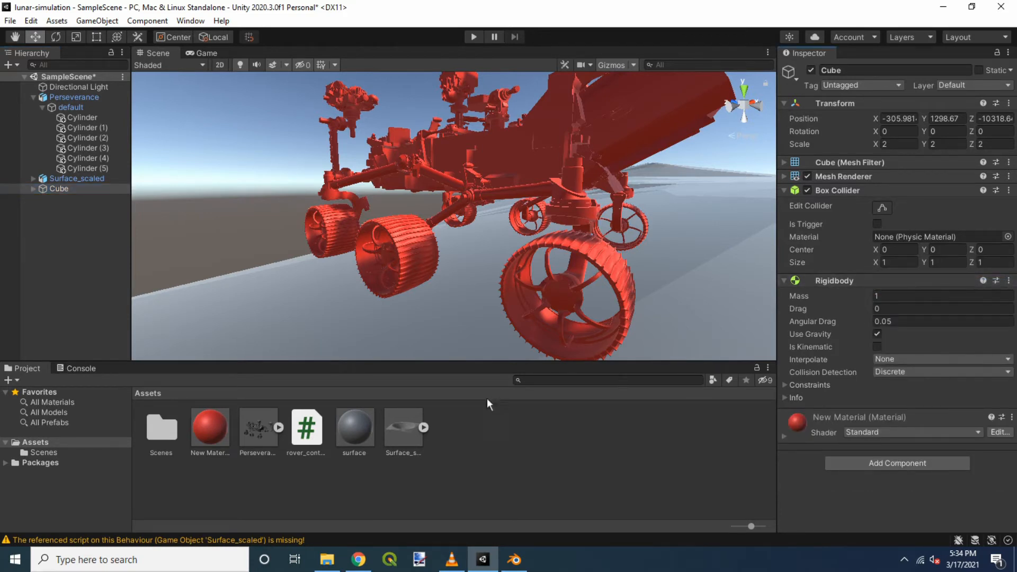
Step: Attach the rover_control script to Perseverance and test the scene in Play mode
{"action": "left_click", "coordinate": [314, 429]}
{"action": "left_click", "coordinate": [59, 189]}
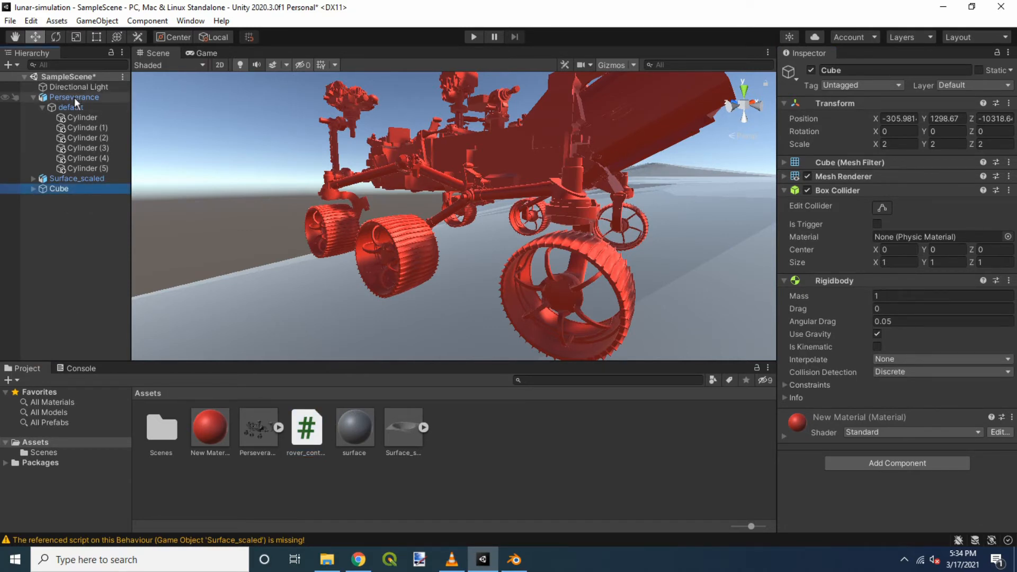
{"action": "left_click", "coordinate": [472, 36]}
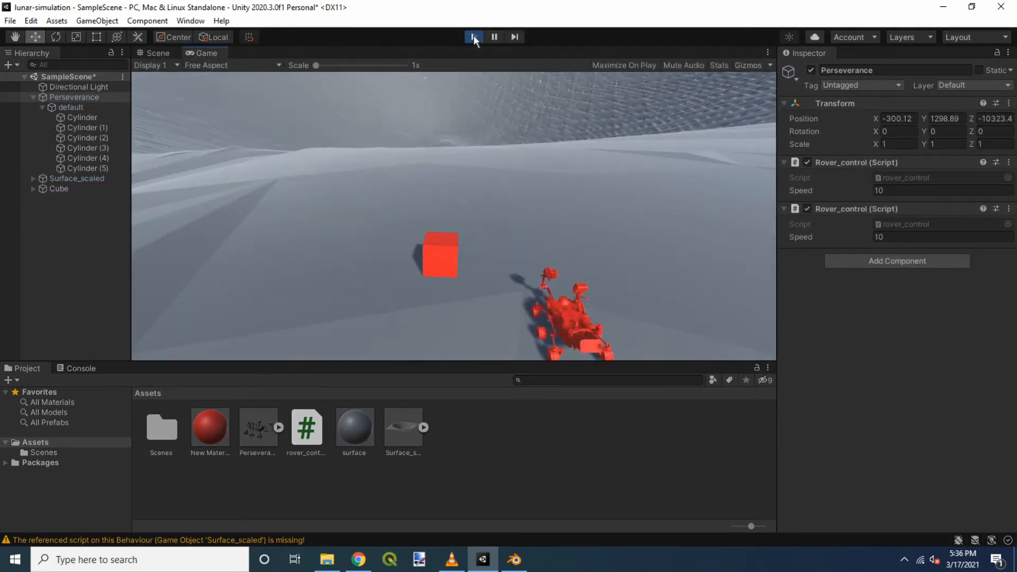
{"action": "left_click", "coordinate": [473, 37]}
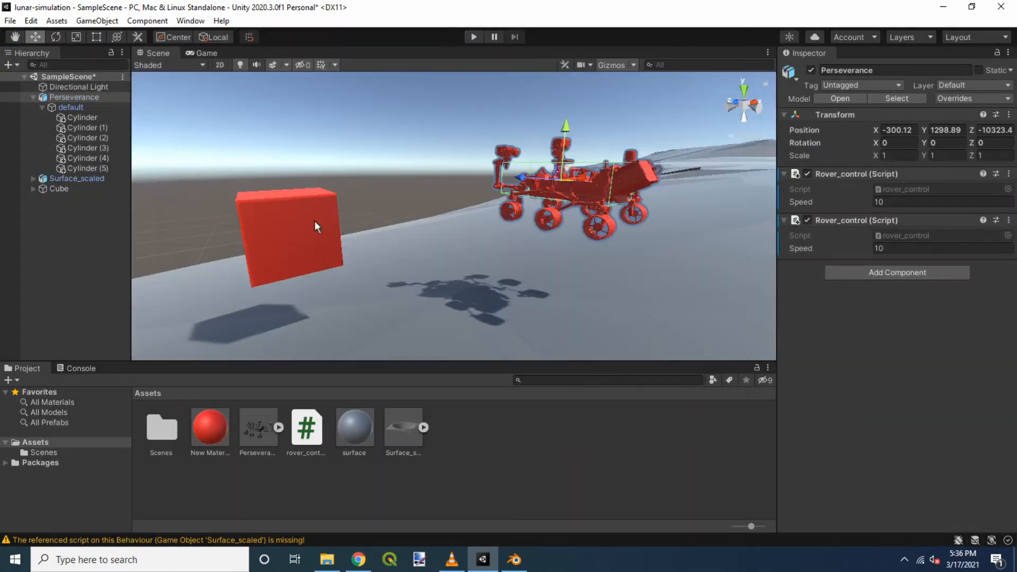
Step: Take the Main Camera out of the Cube and place it at the root of the scene hierarchy
{"action": "left_click", "coordinate": [302, 227]}
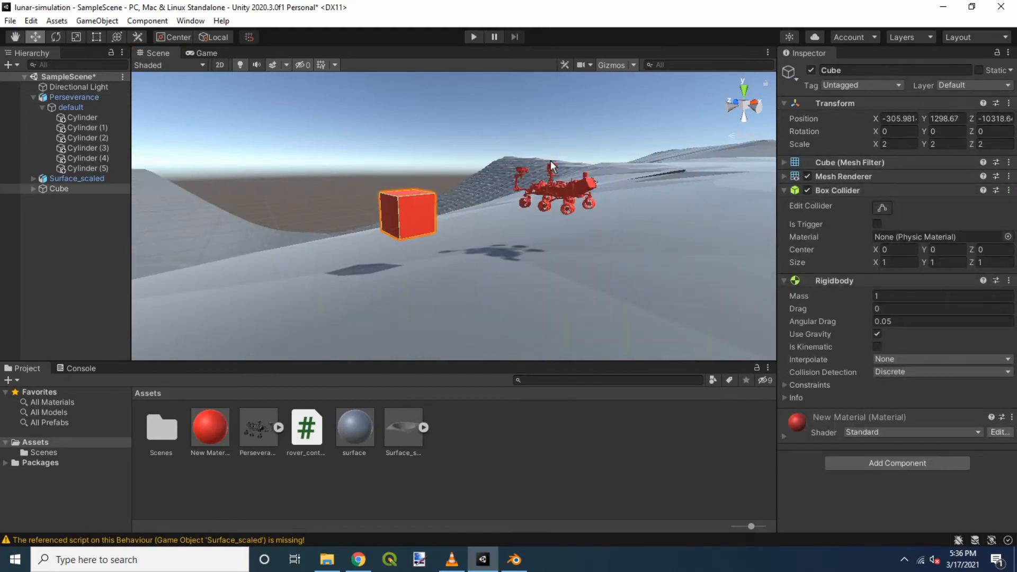
{"action": "left_click", "coordinate": [35, 188]}
{"action": "left_click", "coordinate": [61, 197]}
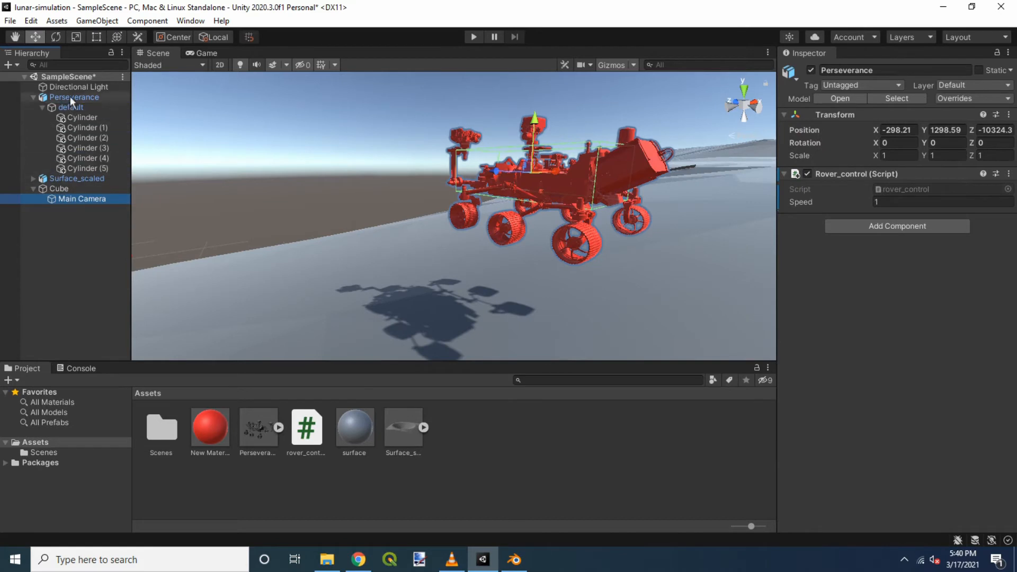
{"action": "left_click_drag", "start_coordinate": [69, 84], "coordinate": [69, 84]}
Step: Shift the Main Camera along X to about -299.11, keeping it behind the rover
{"action": "scroll", "coordinate": [293, 304], "scroll_direction": "down", "scroll_amount": 8}
{"action": "left_click_drag", "start_coordinate": [366, 243], "coordinate": [428, 234]}
{"action": "scroll", "coordinate": [445, 265], "scroll_direction": "up", "scroll_amount": 3}
{"action": "right_click_drag", "start_coordinate": [445, 265], "coordinate": [418, 254]}
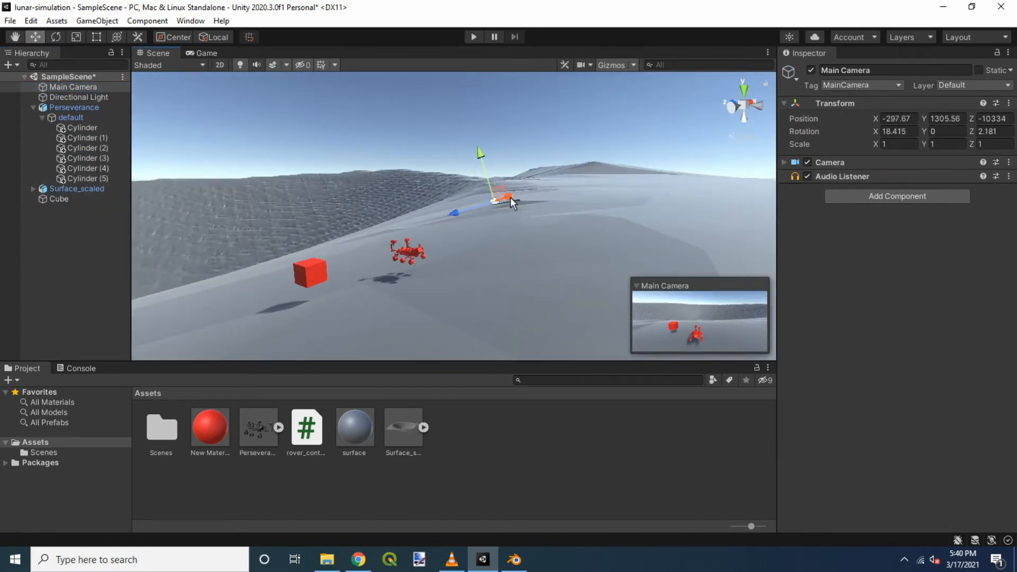
{"action": "left_click_drag", "start_coordinate": [510, 197], "coordinate": [504, 198]}
Step: Make the Main Camera a child of the default mesh under Perseverance and run the scene in Play mode
{"action": "left_click", "coordinate": [58, 87]}
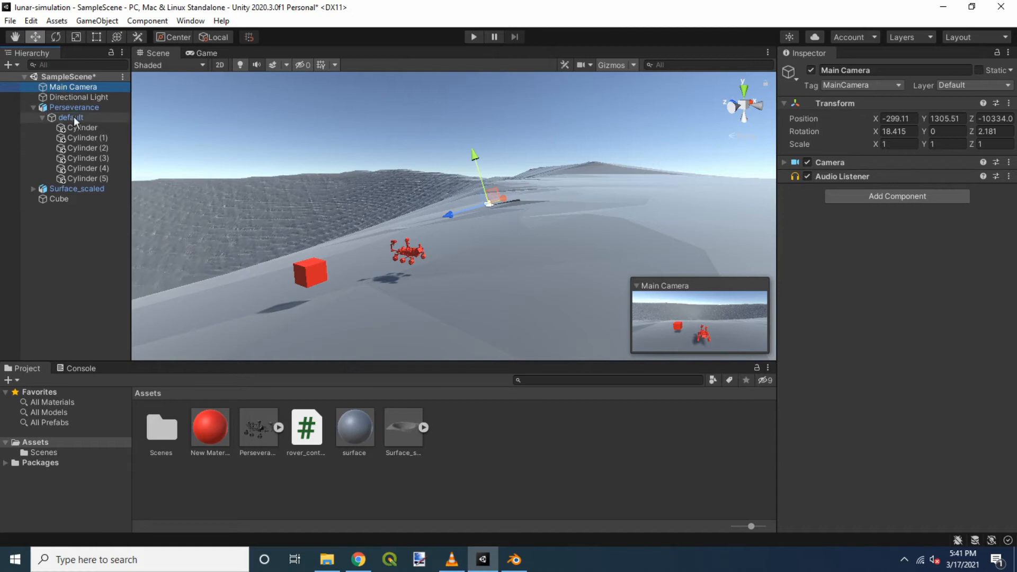
{"action": "left_click_drag", "start_coordinate": [74, 117], "coordinate": [75, 116]}
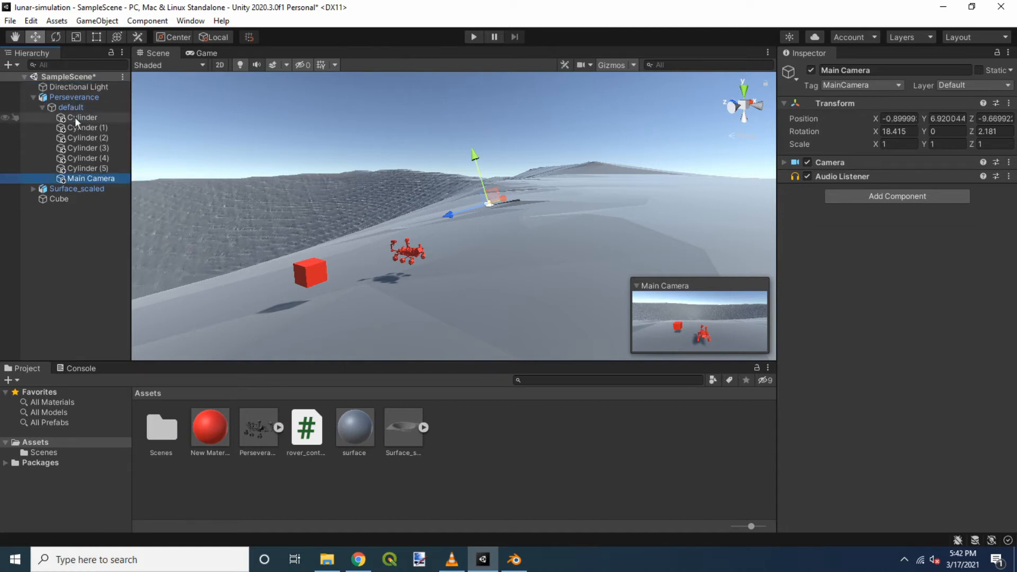
{"action": "left_click", "coordinate": [470, 36]}
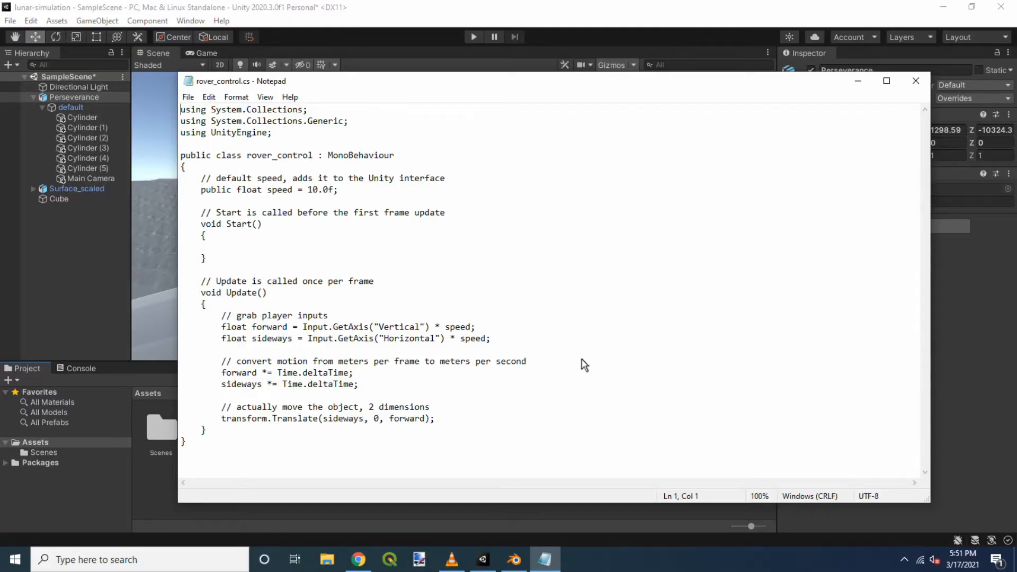
Step: Set the speed variable to 3.0f in rover_control.cs and declare a public float rotationSpeed of 100.0f below it
{"action": "left_click_drag", "start_coordinate": [308, 190], "coordinate": [318, 190]}
{"action": "type", "text": "3"}
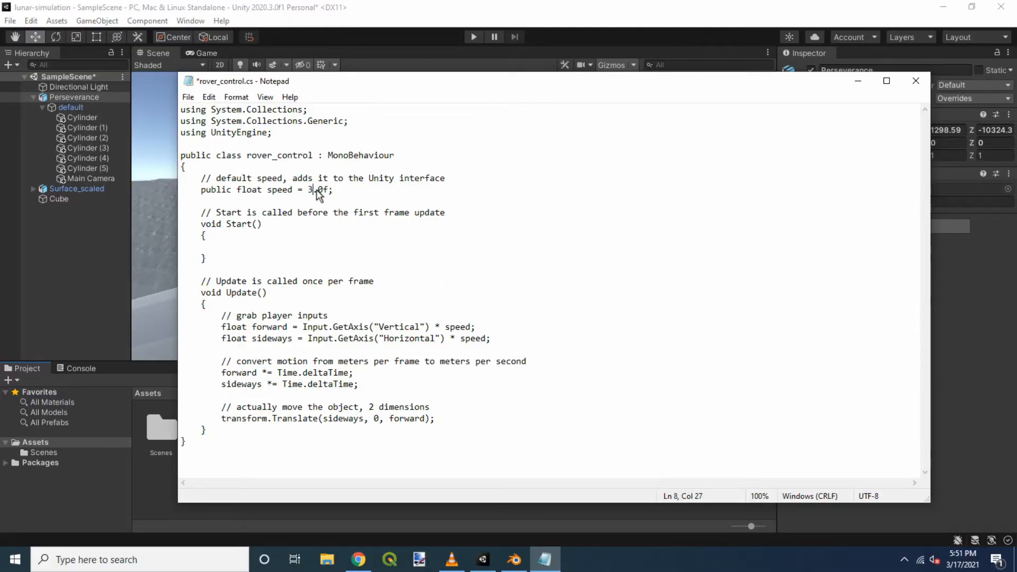
{"action": "left_click", "coordinate": [340, 189]}
{"action": "key", "text": "Return"}
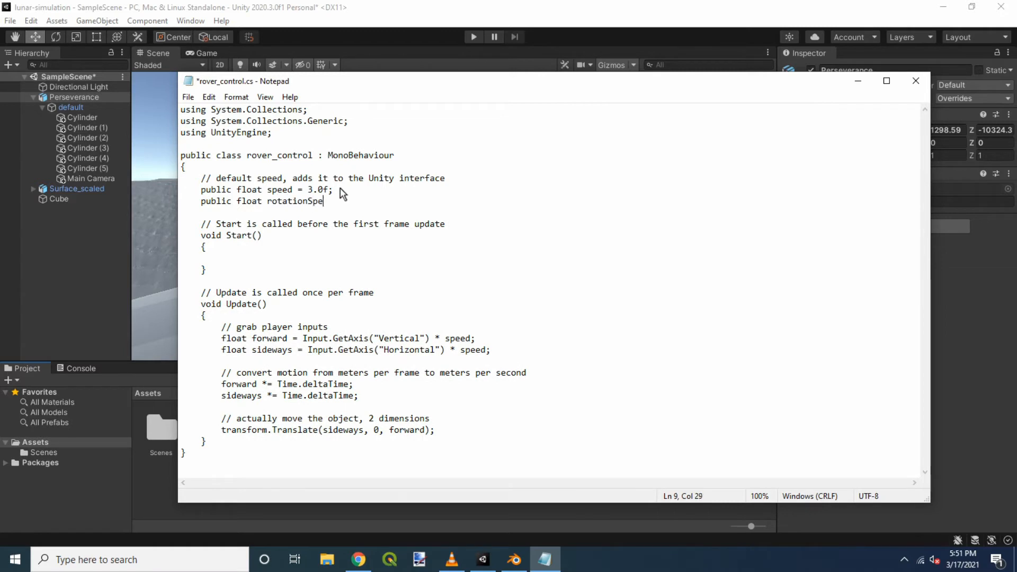
Step: Rename forward to translation and sideways to rotation in the input and Time.deltaTime lines, multiplying the horizontal input by rotationSpeed
{"action": "double_click", "coordinate": [264, 340]}
{"action": "type", "text": "translation"}
{"action": "double_click", "coordinate": [262, 351]}
{"action": "type", "text": "rota"}
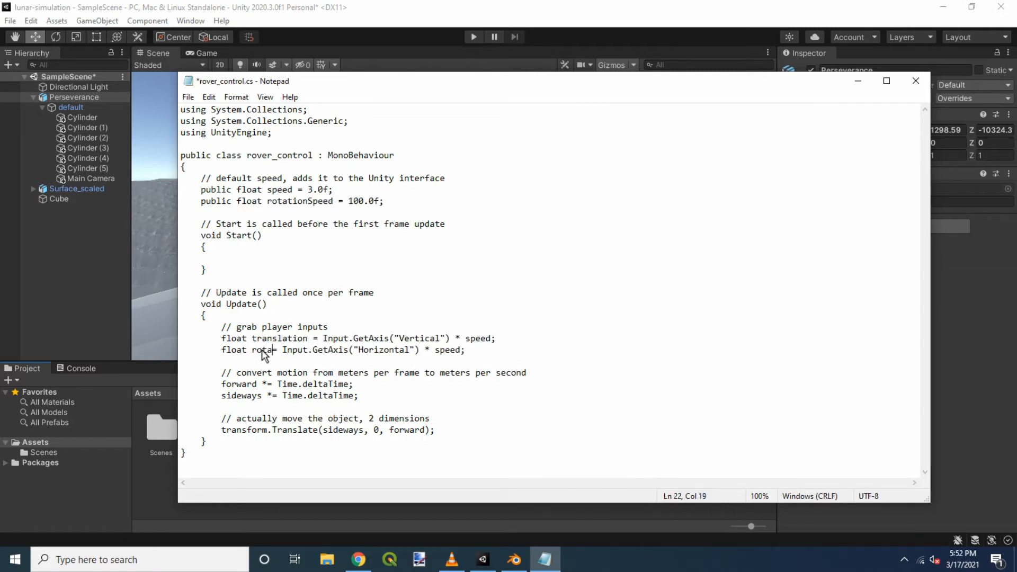
{"action": "type", "text": "tion "}
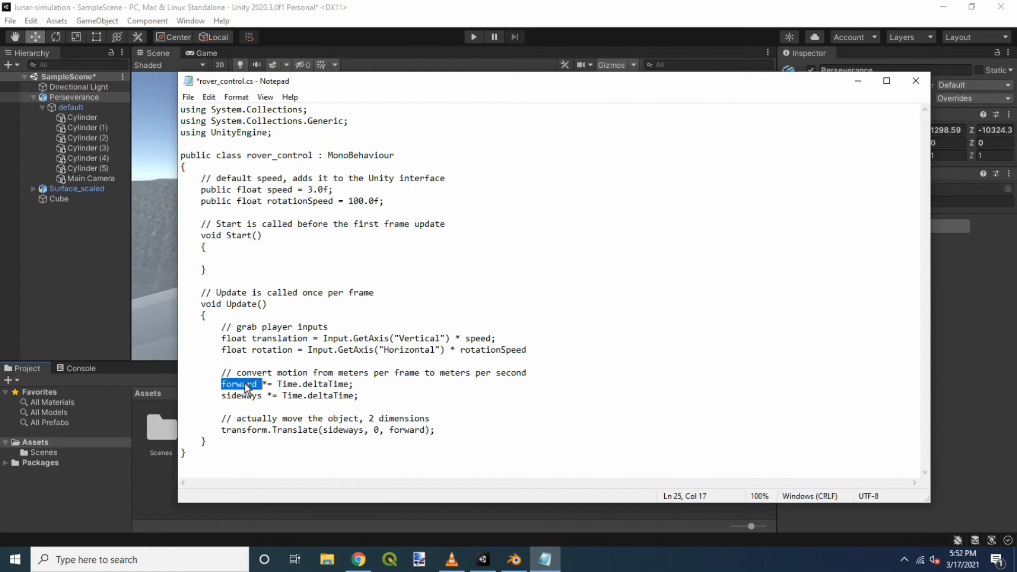
{"action": "type", "text": "translation"}
{"action": "double_click", "coordinate": [243, 396]}
{"action": "type", "text": "rotation"}
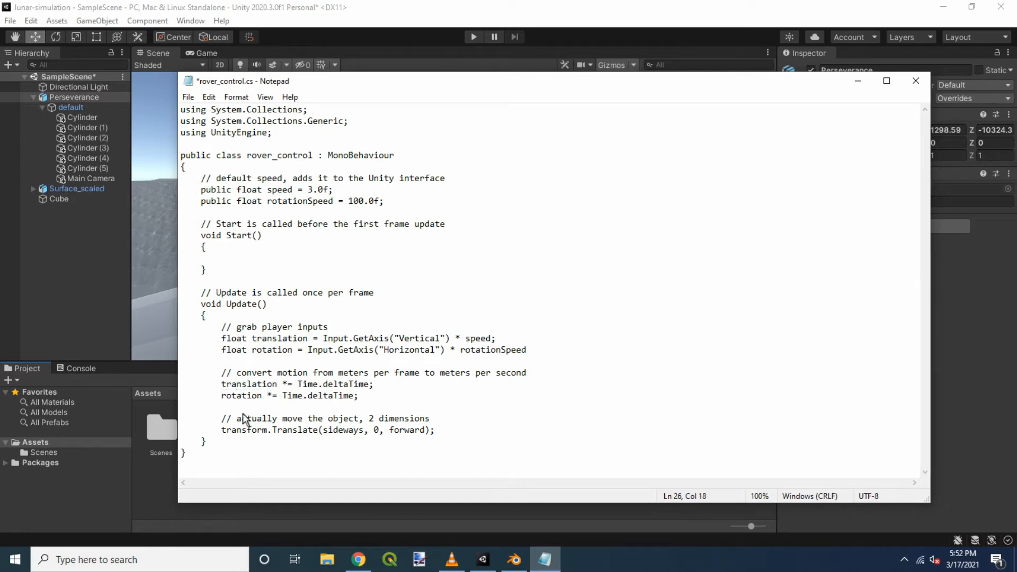
Step: Change the movement comment to "slide object along its z-axis" and its call to transform.Translate(0, 0, translation)
{"action": "left_click_drag", "start_coordinate": [243, 419], "coordinate": [431, 420]}
{"action": "type", "text": "slide object along its z-ax"}
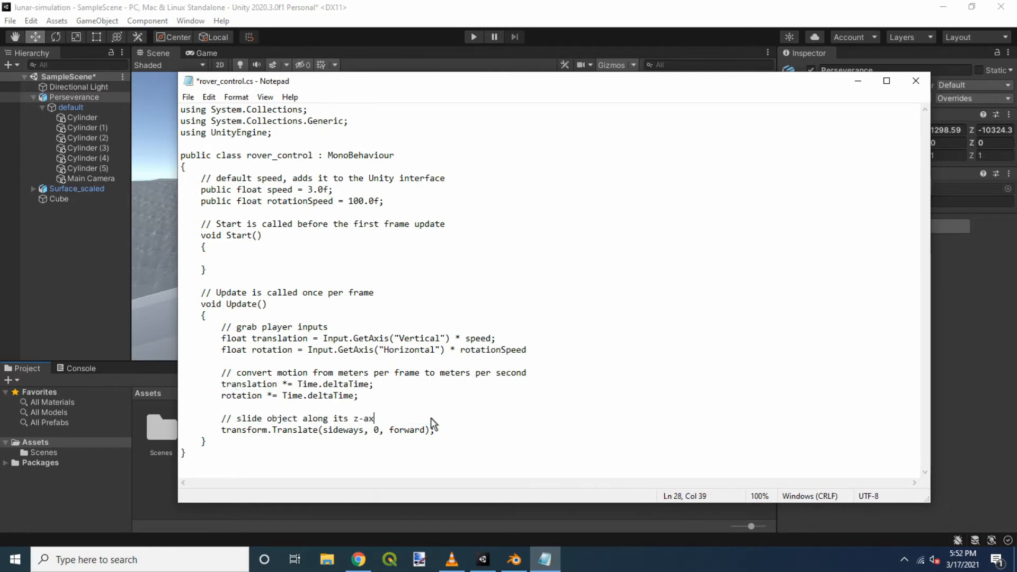
{"action": "type", "text": ")"}
{"action": "double_click", "coordinate": [333, 430]}
{"action": "type", "text": "0"}
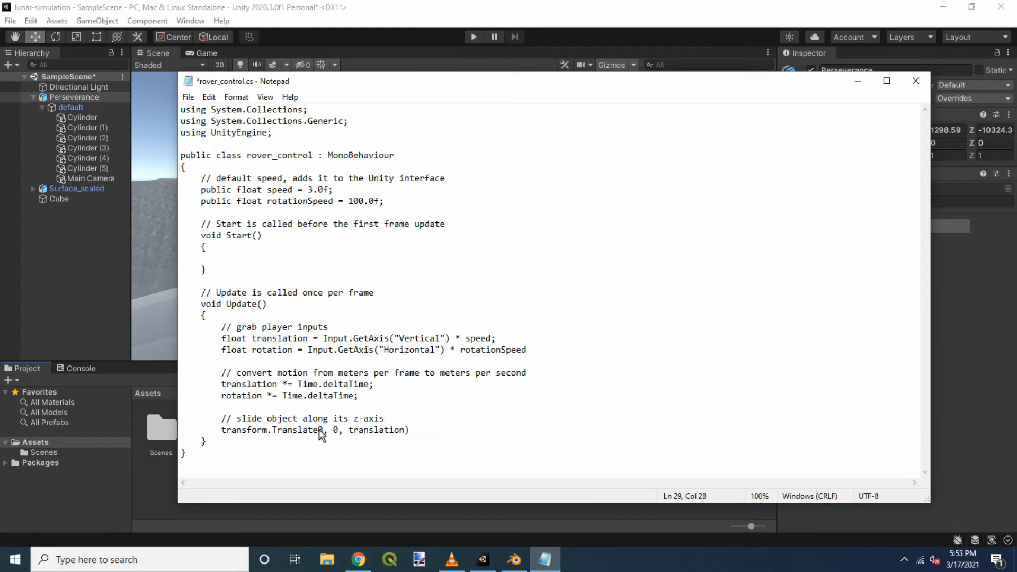
{"action": "type", "text": "("}
Step: Add transform.Rotate(0, rotation, 0); under the comment "// rotate object around its y-axis" and save the script
{"action": "left_click", "coordinate": [431, 433]}
{"action": "key", "text": "Return"}
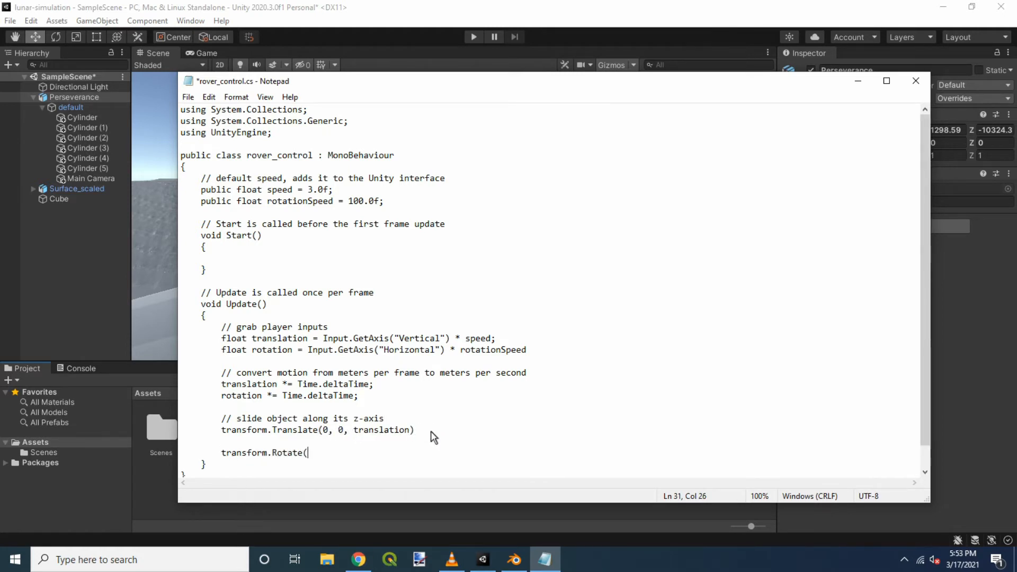
{"action": "key", "text": "Return"}
{"action": "type", "text": "// rotate objec"}
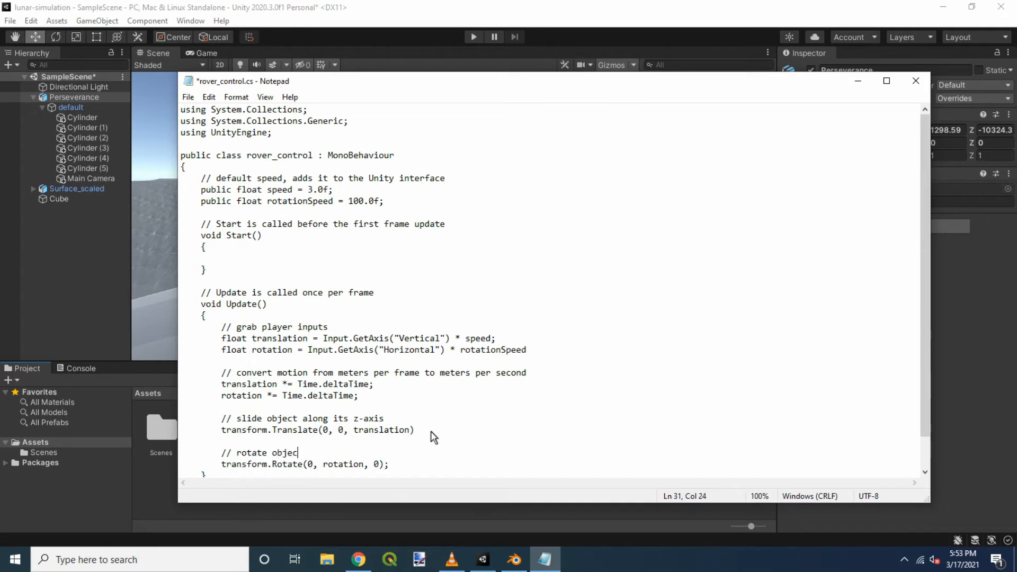
{"action": "type", "text": "xis"}
{"action": "key", "text": "ctrl+s"}
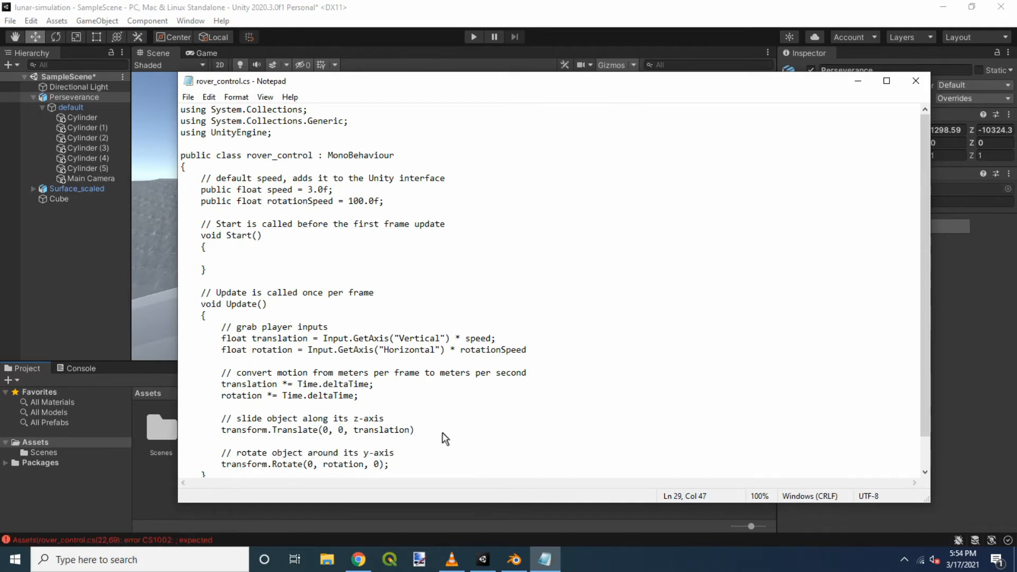
Step: Add the missing semicolons after the Translate call and the rotationSpeed input line, save the script and return to Unity's project assets
{"action": "left_click", "coordinate": [188, 97]}
{"action": "left_click", "coordinate": [214, 157]}
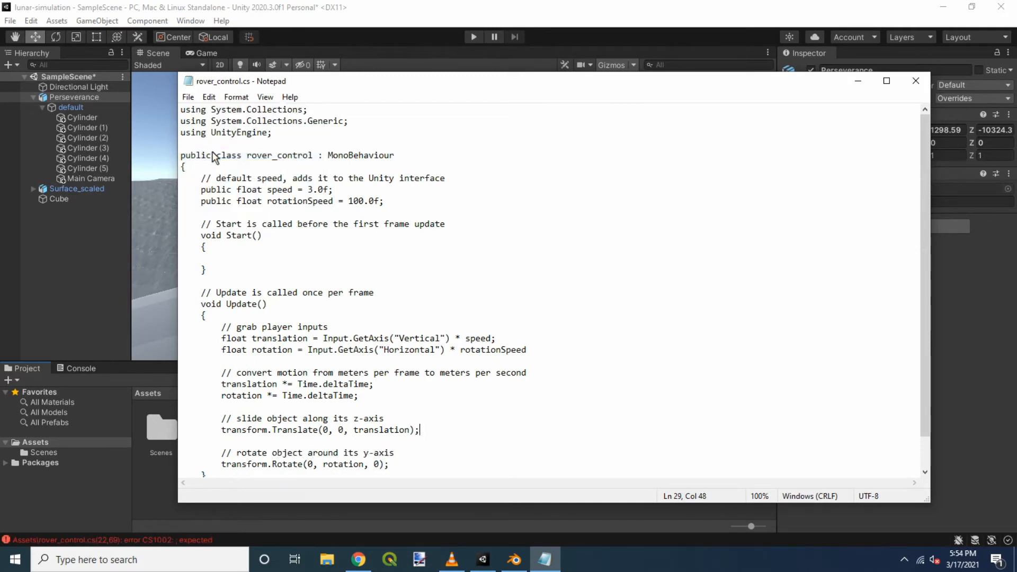
{"action": "left_click", "coordinate": [431, 7]}
{"action": "left_click", "coordinate": [84, 368]}
{"action": "left_click", "coordinate": [90, 394]}
{"action": "left_click", "coordinate": [551, 566]}
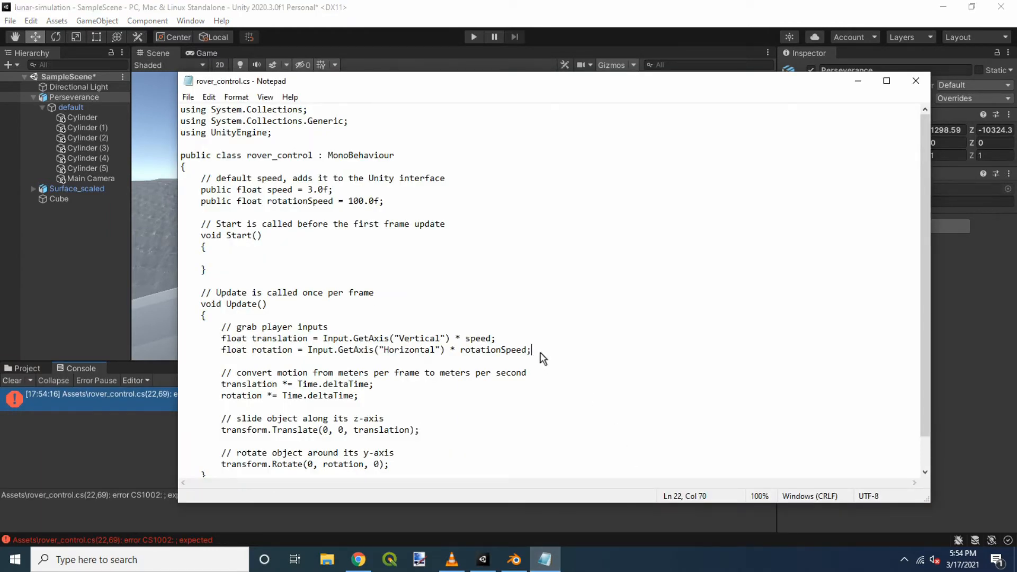
{"action": "left_click", "coordinate": [440, 14]}
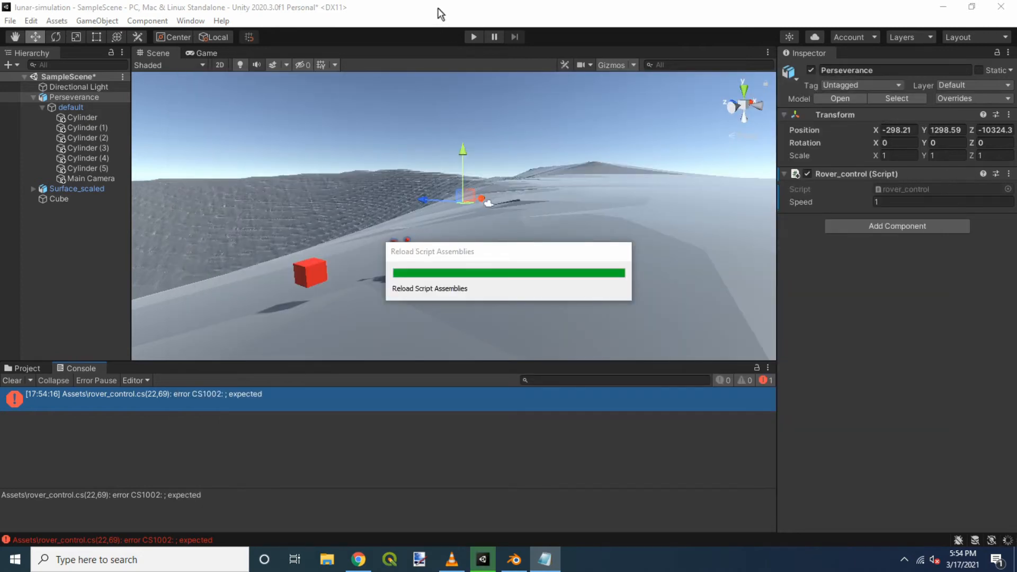
{"action": "left_click", "coordinate": [28, 369]}
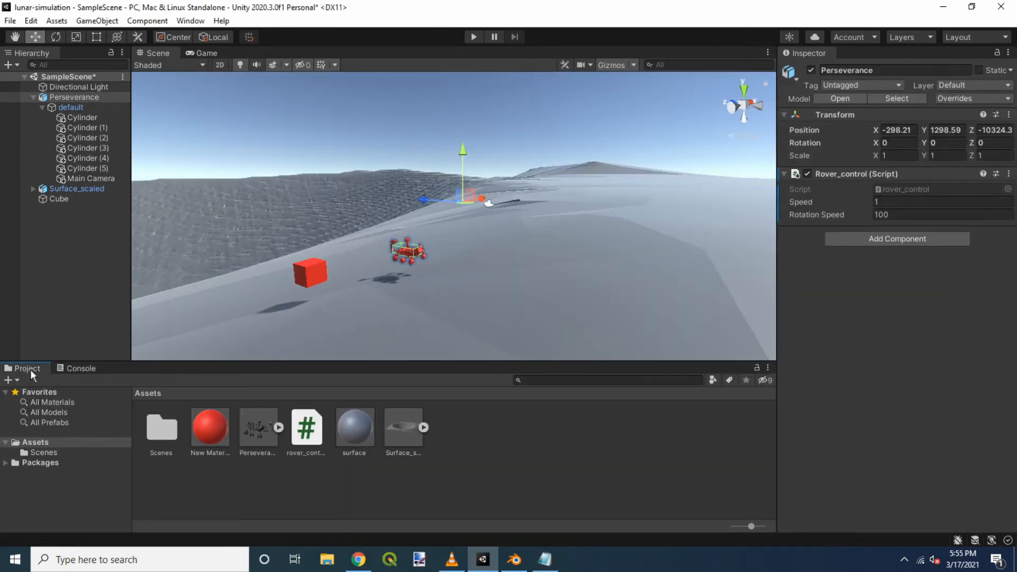
Step: Run the scene in Play mode, set the rover's Speed to 3 and test driving forward and turning both ways
{"action": "left_click", "coordinate": [475, 36]}
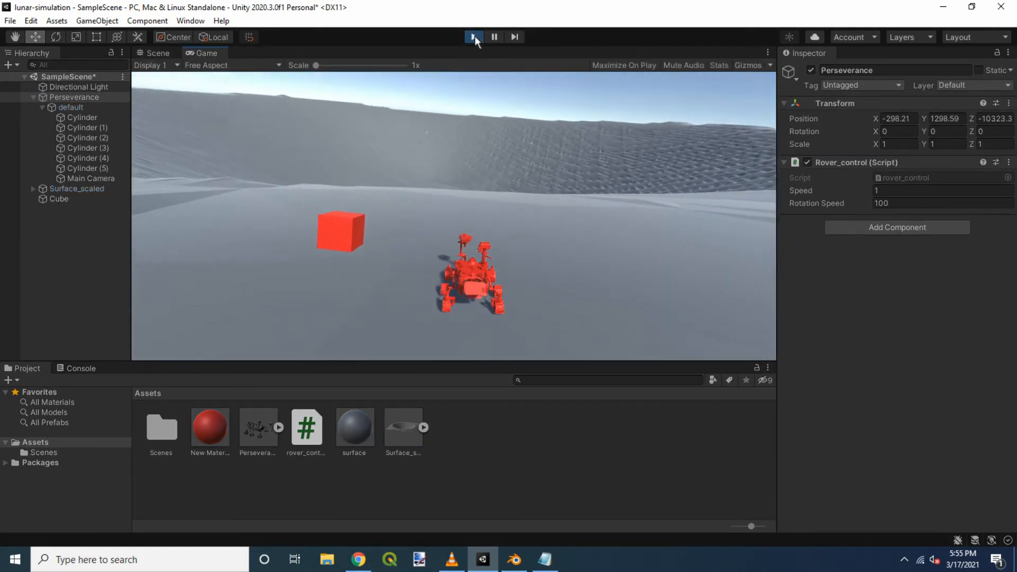
{"action": "key", "text": "Up"}
{"action": "left_click", "coordinate": [885, 191]}
{"action": "type", "text": "3"}
{"action": "left_click", "coordinate": [689, 101]}
{"action": "key", "text": "Up"}
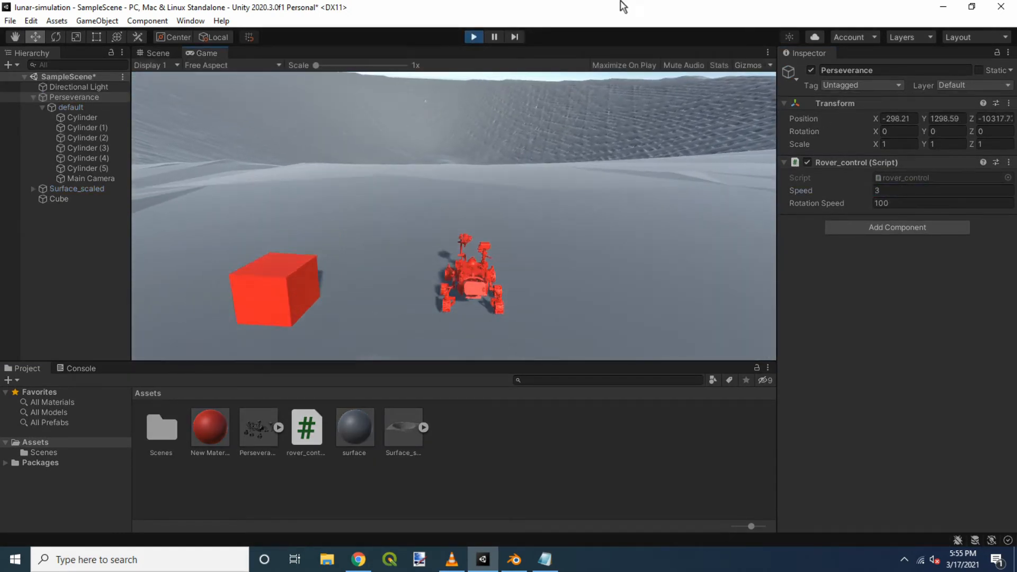
{"action": "key", "text": "Left"}
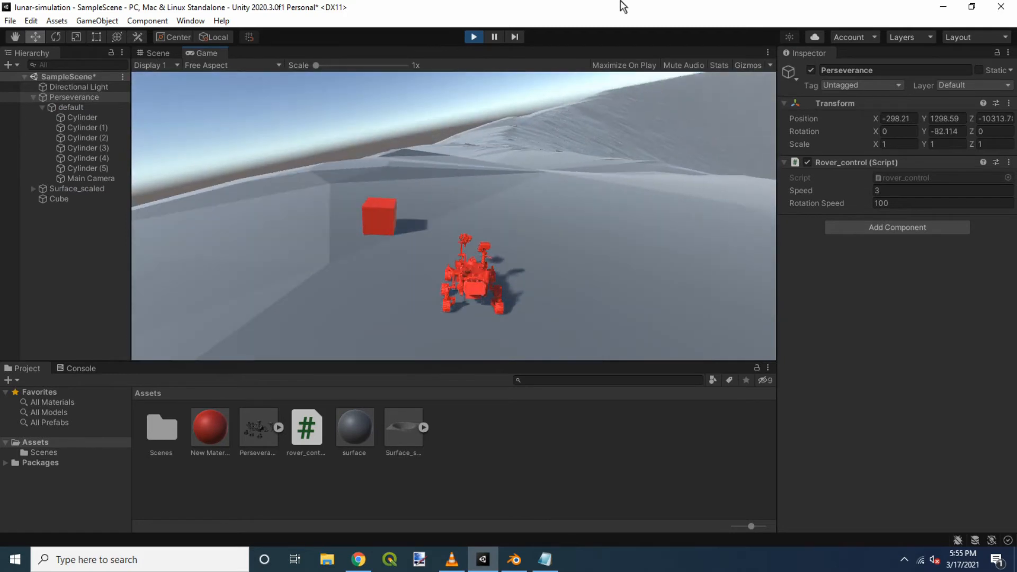
{"action": "key", "text": "Right"}
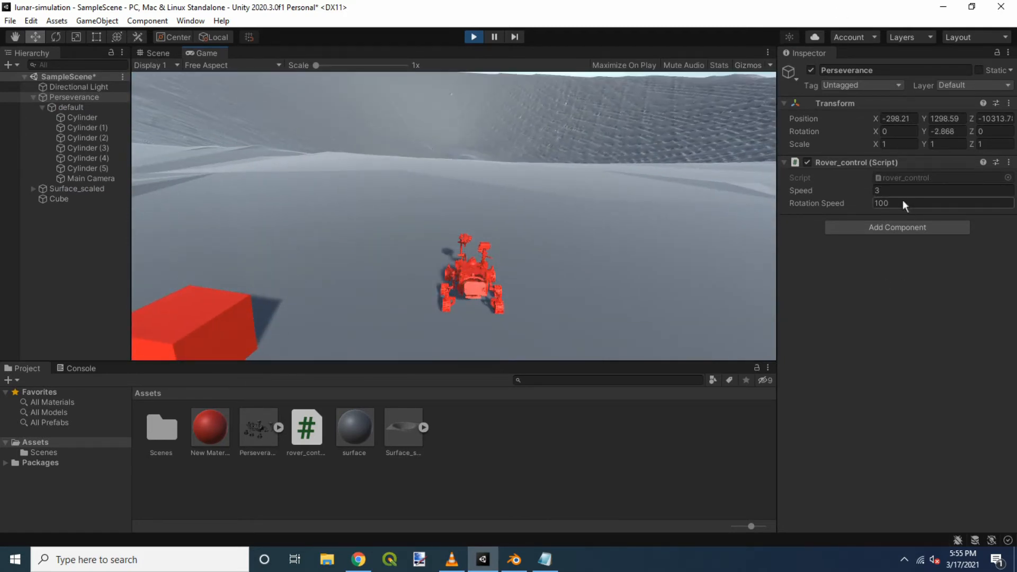
Step: Set the Rover_control script's Rotation Speed to 20 and Speed to 2 while the scene is playing
{"action": "type", "text": "20"}
{"action": "left_click", "coordinate": [895, 191]}
{"action": "type", "text": "2"}
{"action": "left_click", "coordinate": [658, 186]}
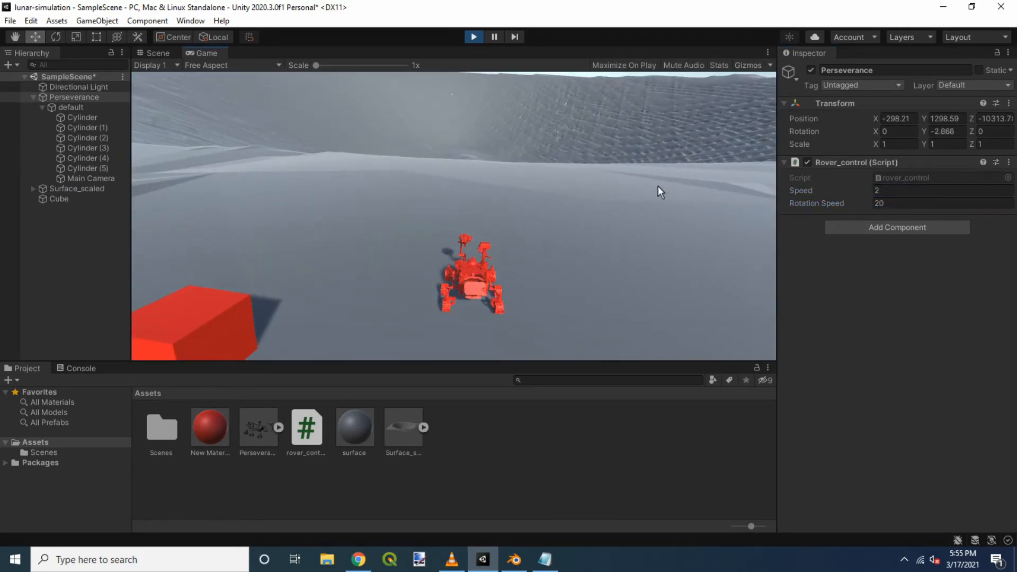
Step: Drive the rover across the lunar terrain, steering left and right, to check its movement and the following camera
{"action": "key", "text": "Left"}
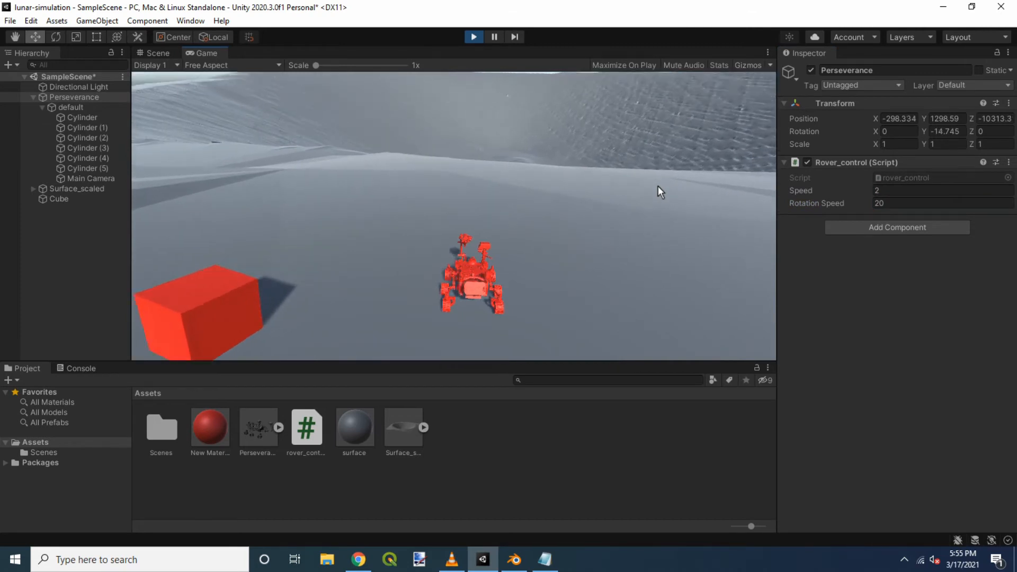
{"action": "key", "text": "Up"}
{"action": "key", "text": "Left"}
{"action": "key", "text": "Right"}
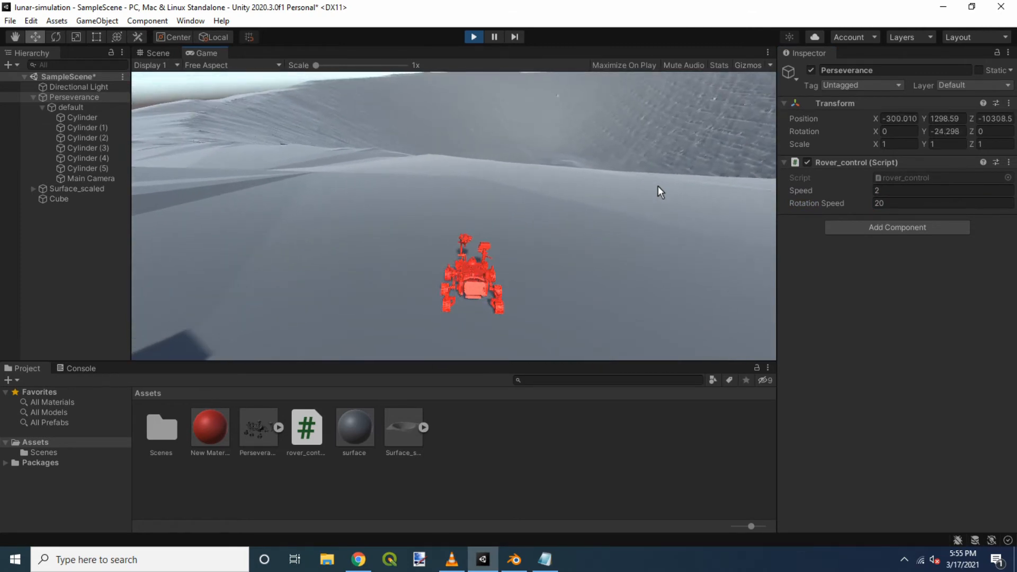
{"action": "key", "text": "Up"}
{"action": "key", "text": "Right"}
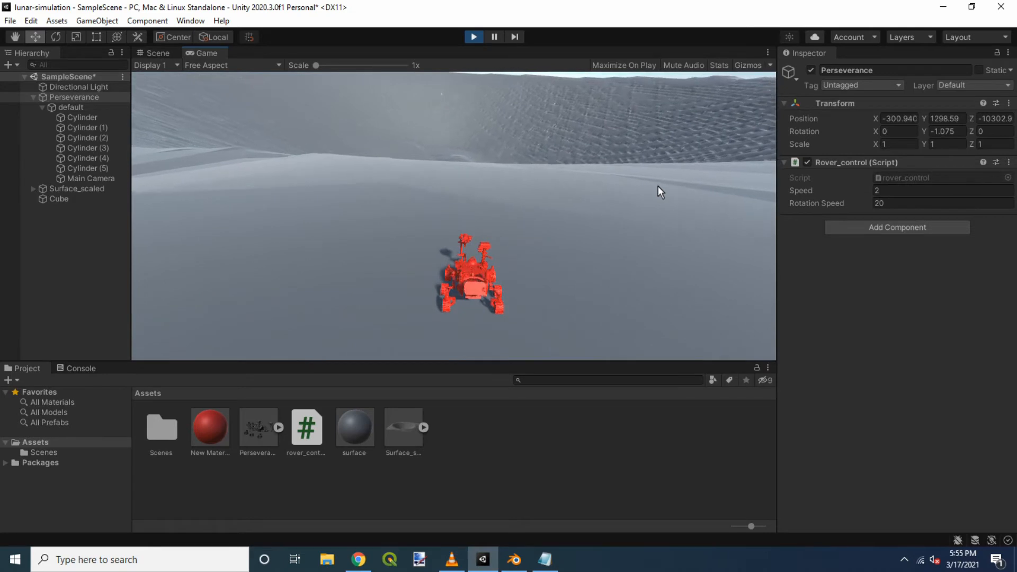
{"action": "key", "text": "Up"}
{"action": "key", "text": "Left"}
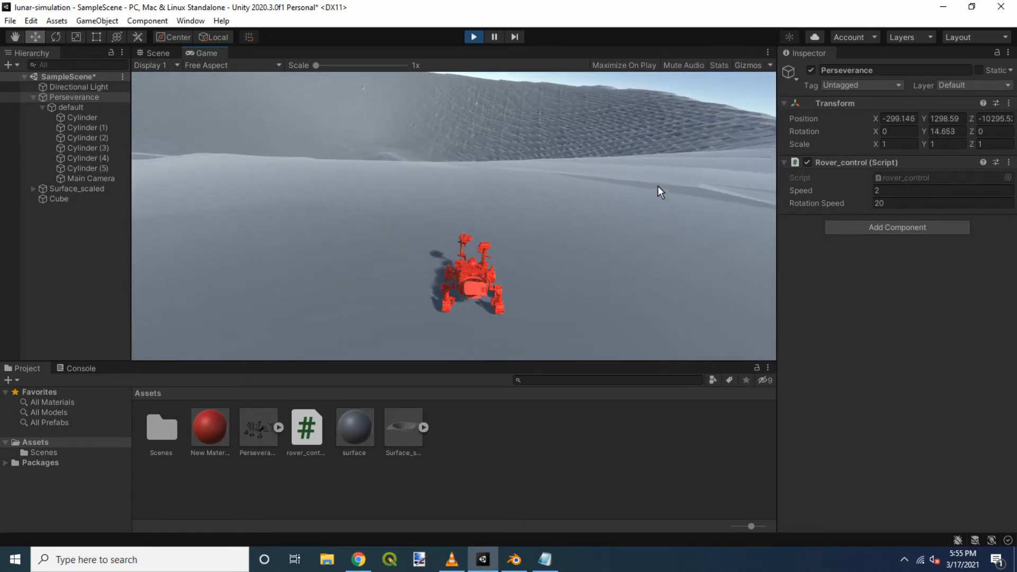
{"action": "key", "text": "Up"}
{"action": "key", "text": "Right"}
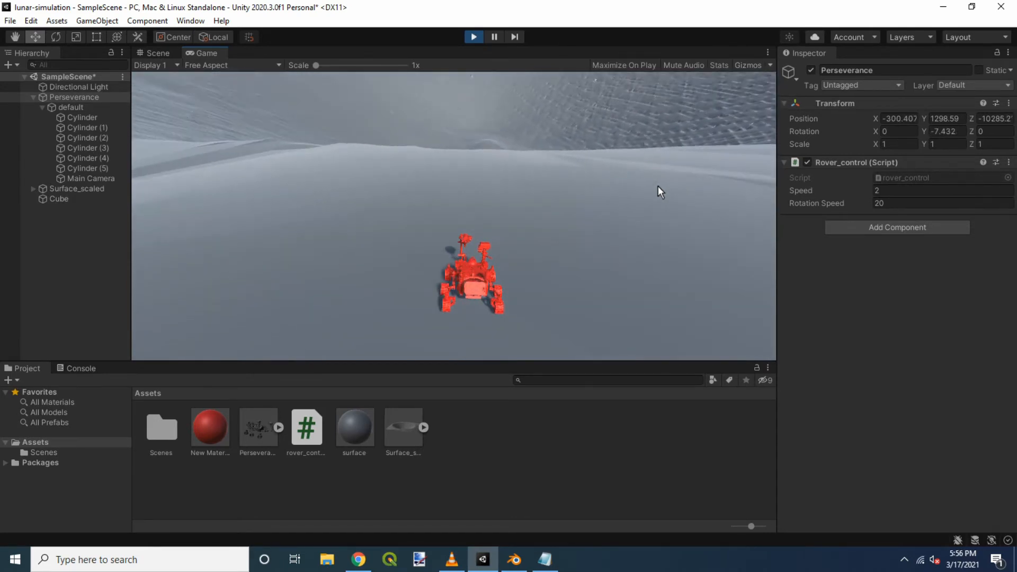
{"action": "key", "text": "Up"}
{"action": "key", "text": "Right"}
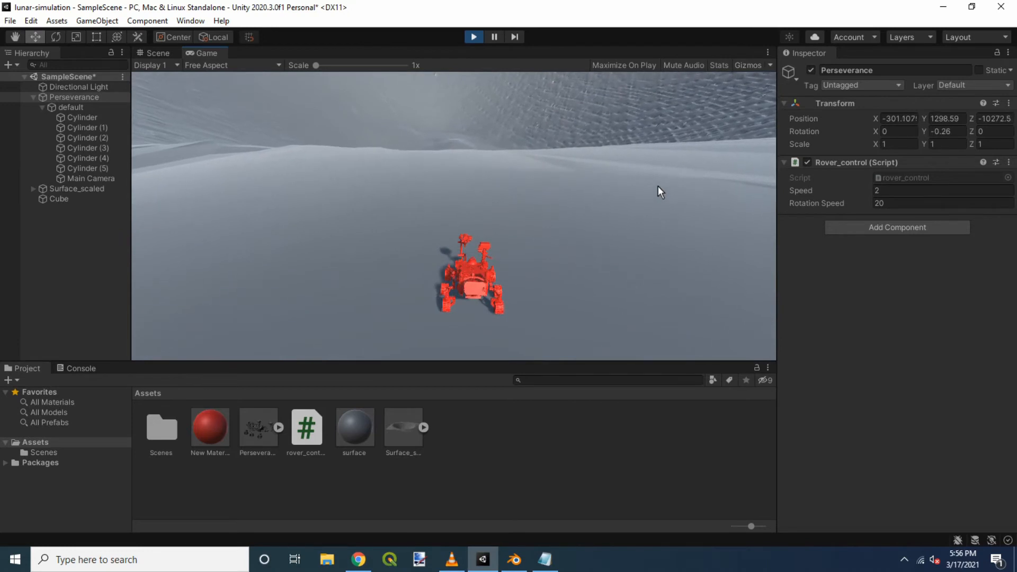
{"action": "key", "text": "Up"}
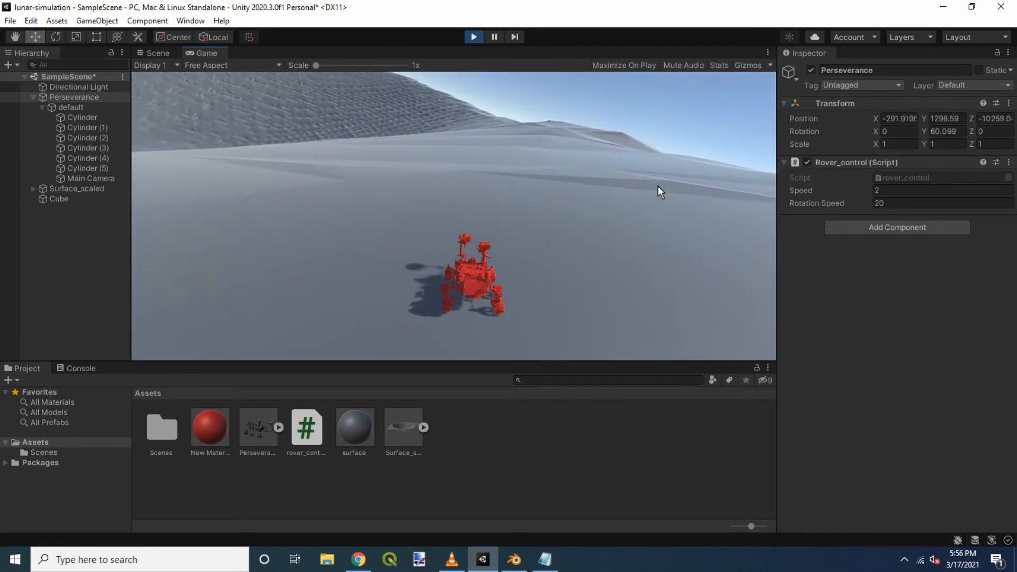
{"action": "key", "text": "Left"}
{"action": "key", "text": "Up"}
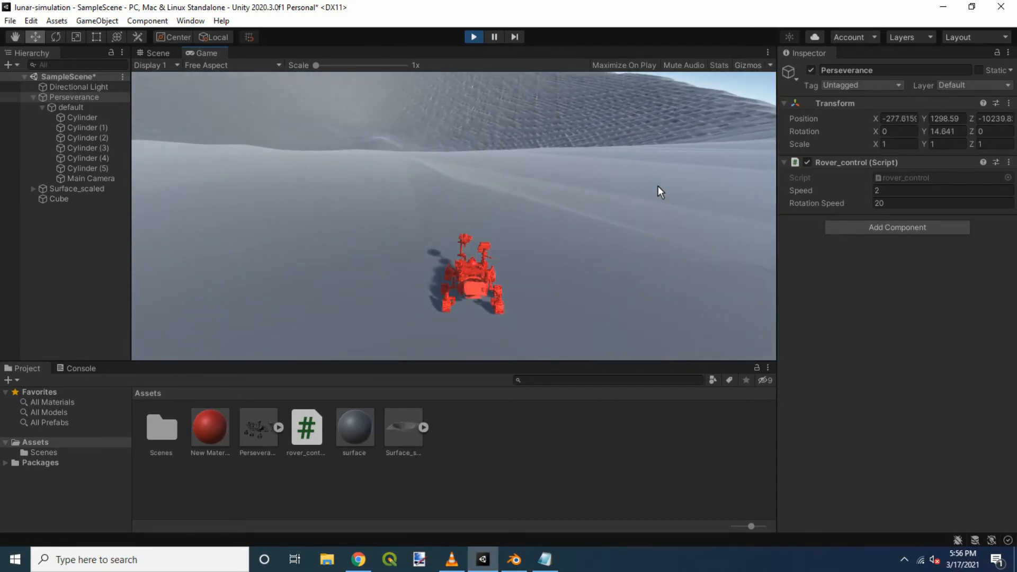
{"action": "key", "text": "Up"}
{"action": "key", "text": "Right"}
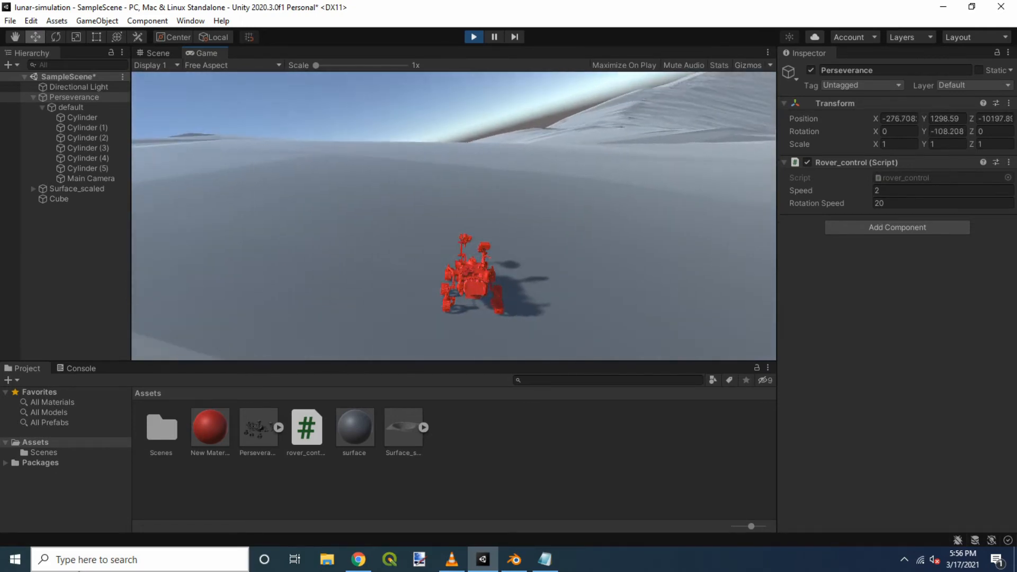
{"action": "key", "text": "Up"}
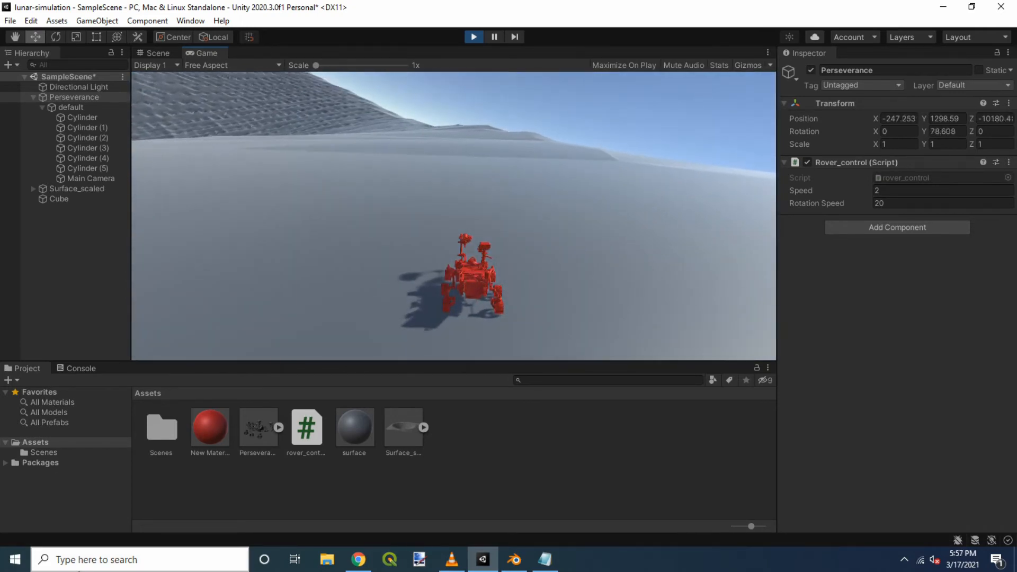
{"action": "key", "text": "Up"}
{"action": "key", "text": "Right"}
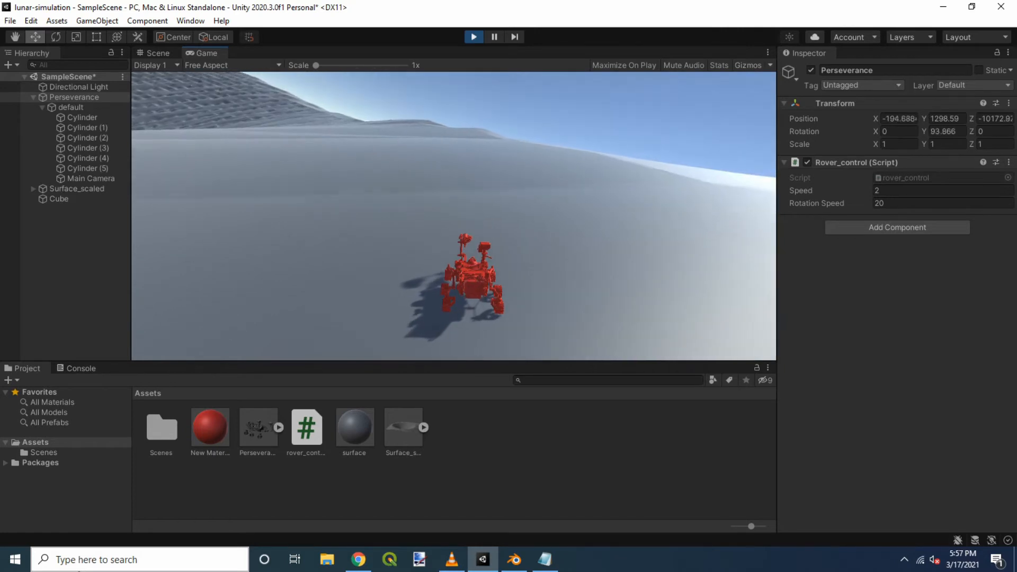
{"action": "key", "text": "Up"}
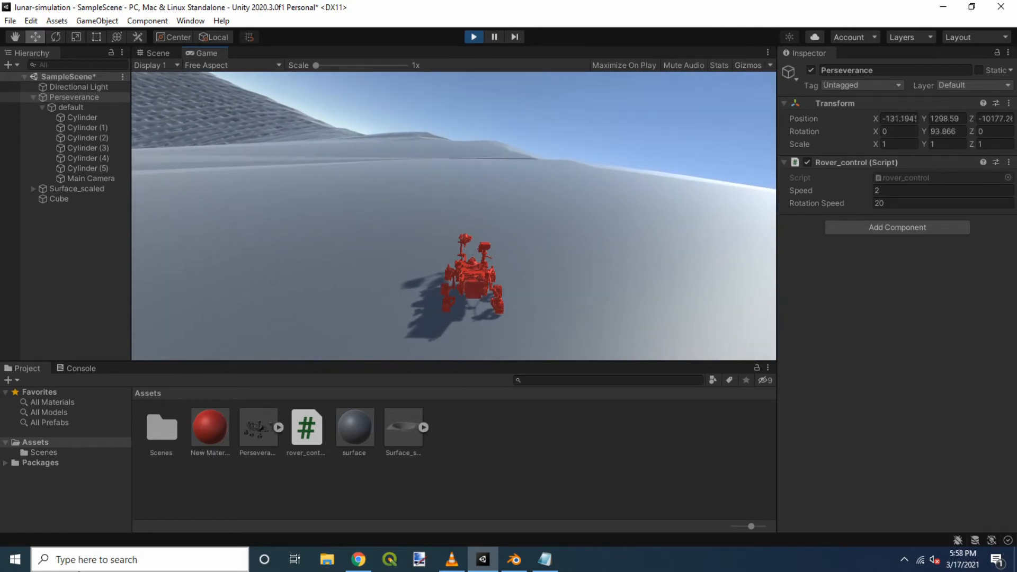